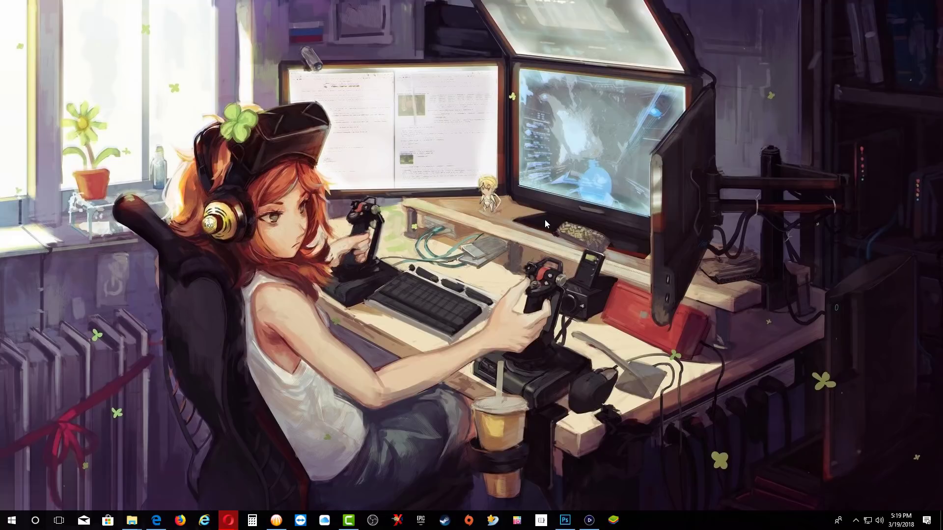
# Step: Delete the old han_supportfiles.zip from the HAN PS3 folder and refresh the listing
pyautogui.moveTo(136, 527)
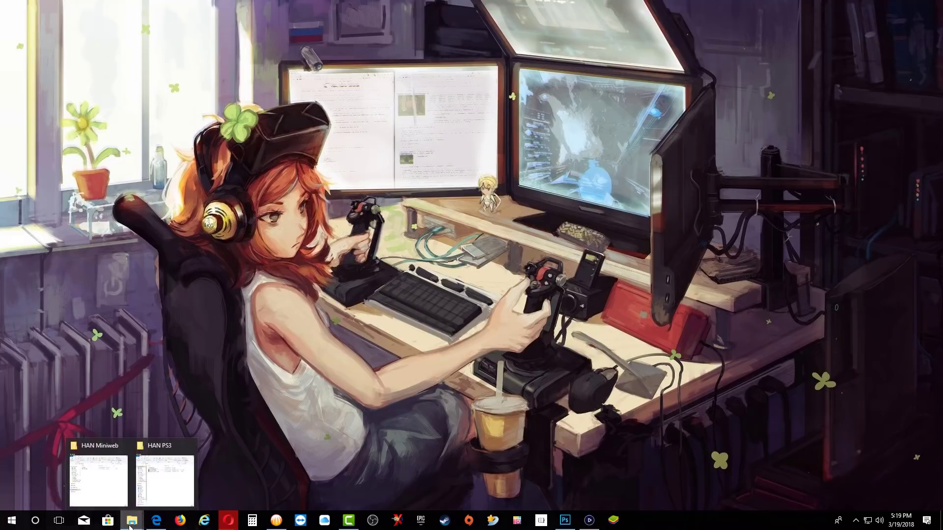
pyautogui.click(153, 487)
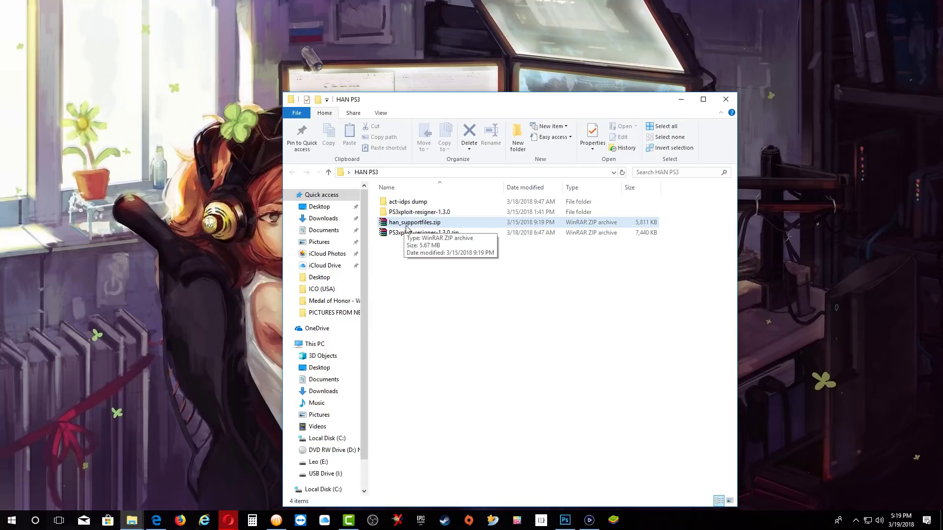
pyautogui.rightClick(406, 227)
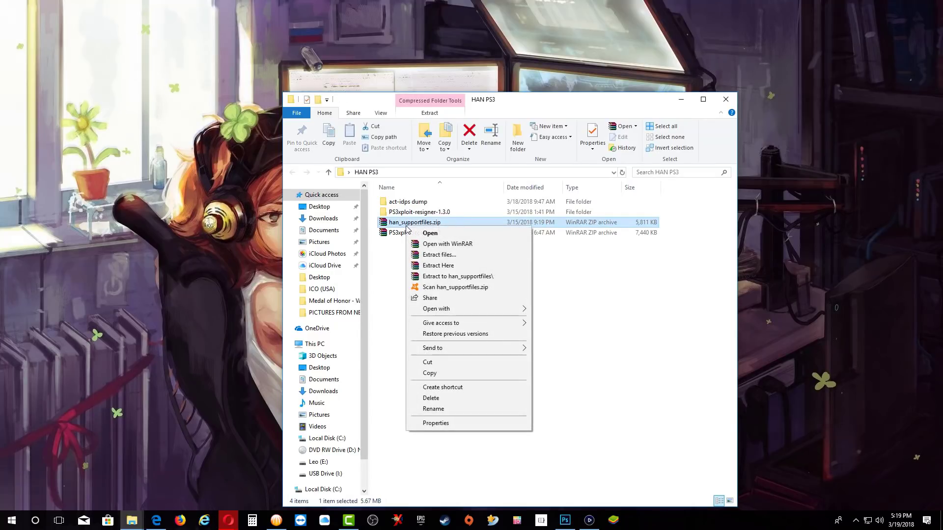
pyautogui.click(438, 402)
pyautogui.rightClick(439, 294)
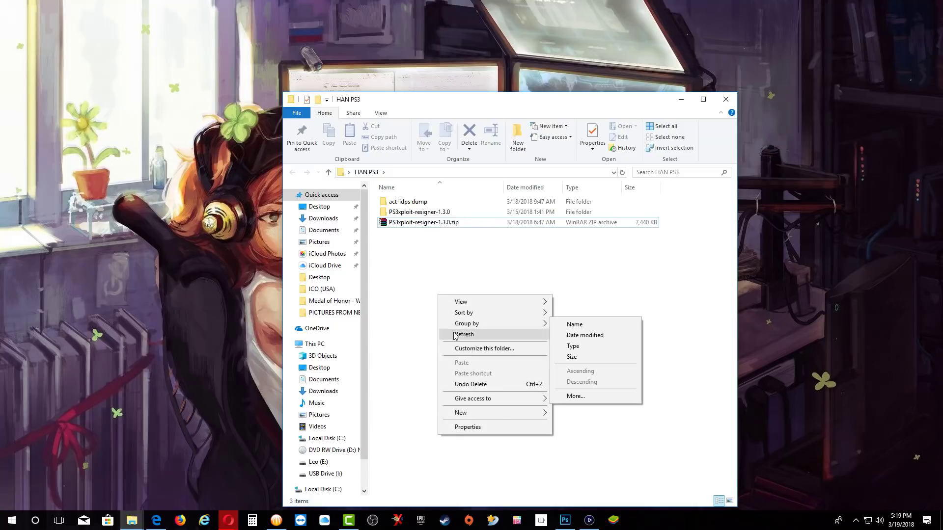
pyautogui.click(449, 335)
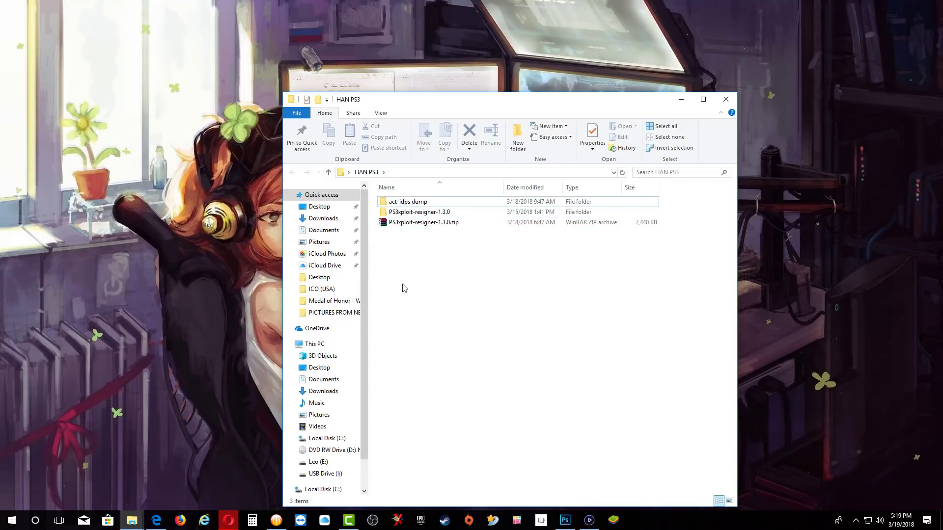
pyautogui.moveTo(402, 284); pyautogui.dragTo(534, 333)
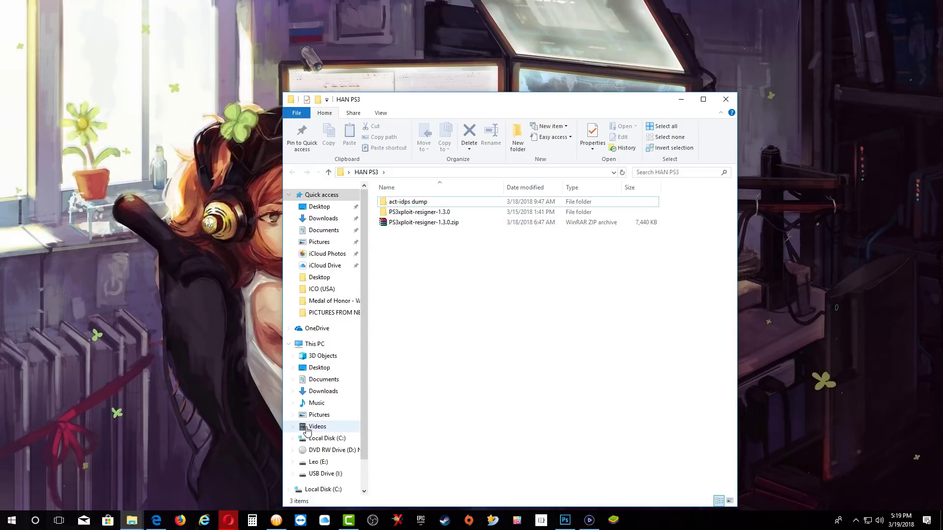
# Step: Download HAN_Toolbox_v0.3.pkg from the PSX-Place page with Save as into Desktop\HAN PS3
pyautogui.click(156, 520)
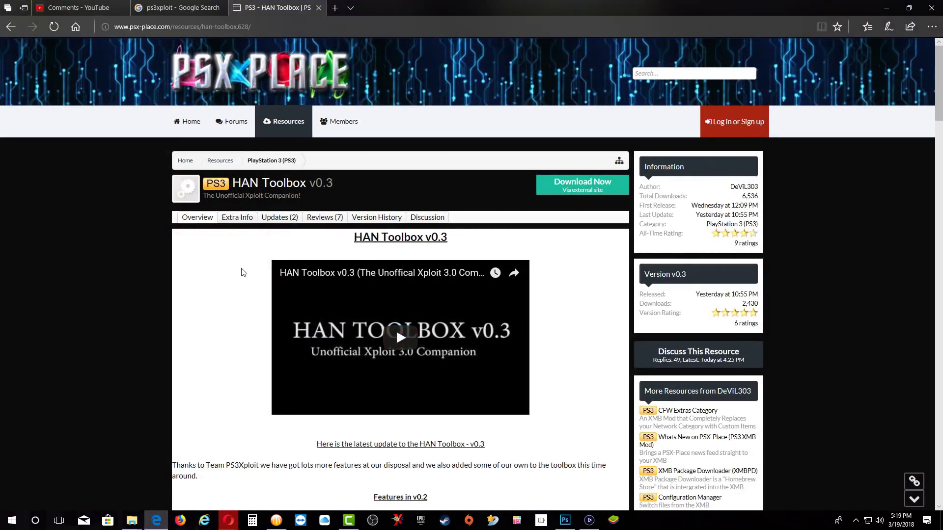
pyautogui.scroll(-15, 242, 295)
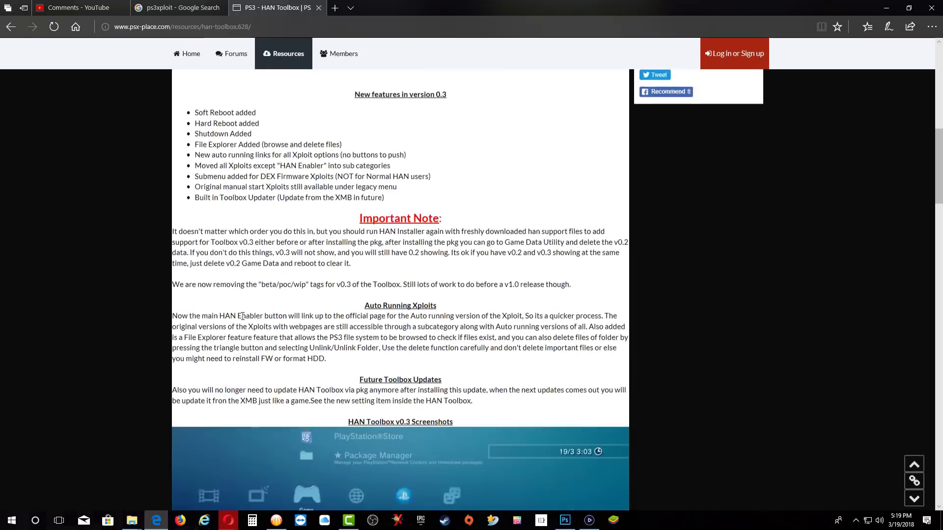
pyautogui.scroll(-20, 242, 322)
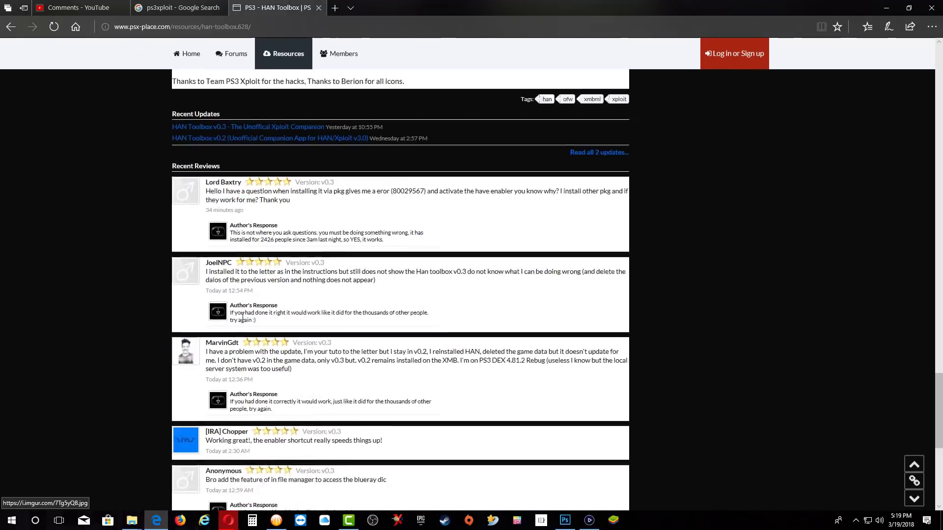
pyautogui.scroll(7, 243, 320)
pyautogui.scroll(3, 243, 320)
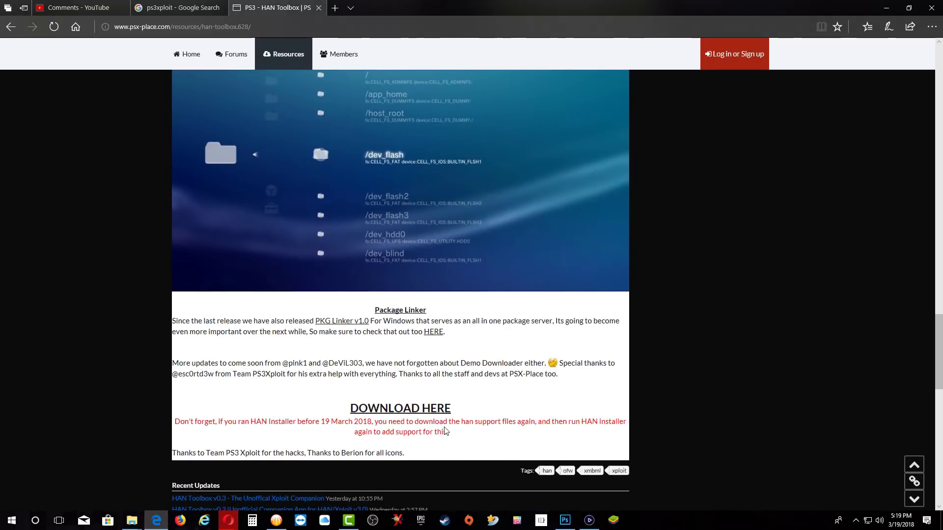
pyautogui.click(420, 411)
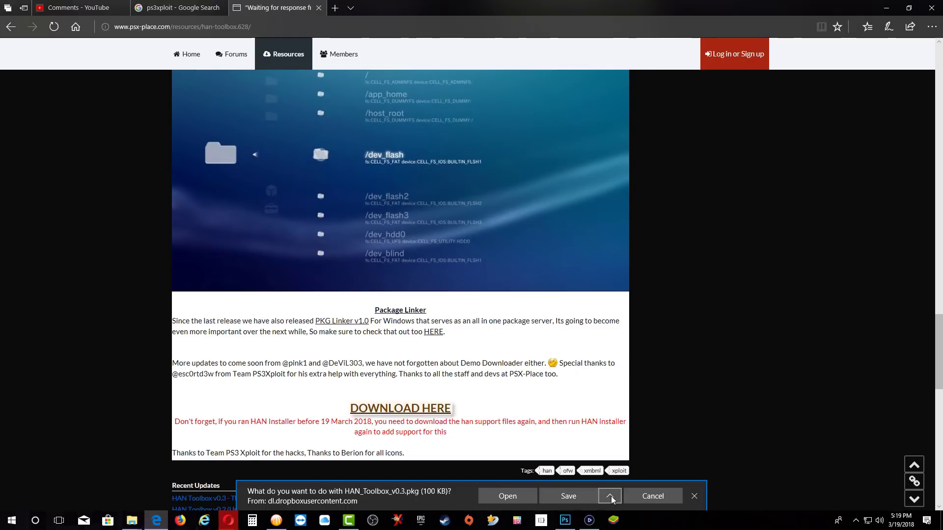
pyautogui.click(611, 496)
pyautogui.click(570, 488)
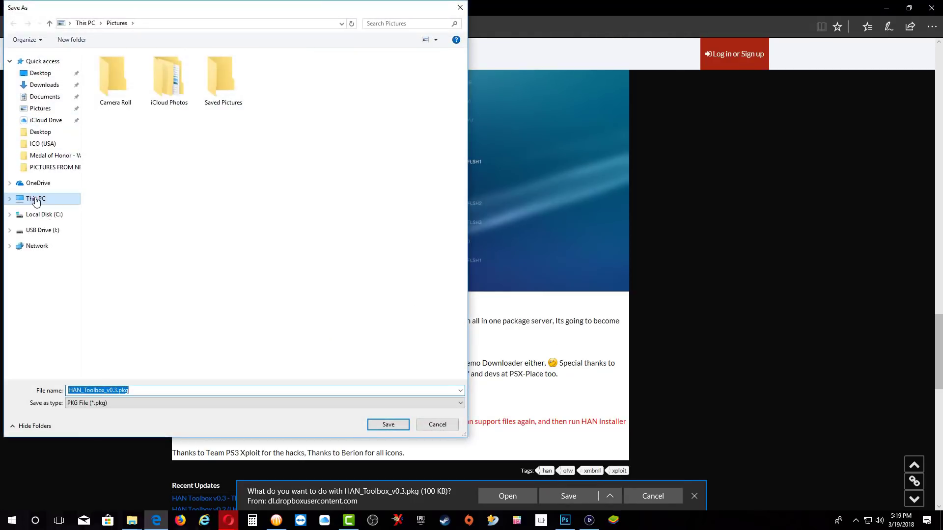
pyautogui.click(43, 74)
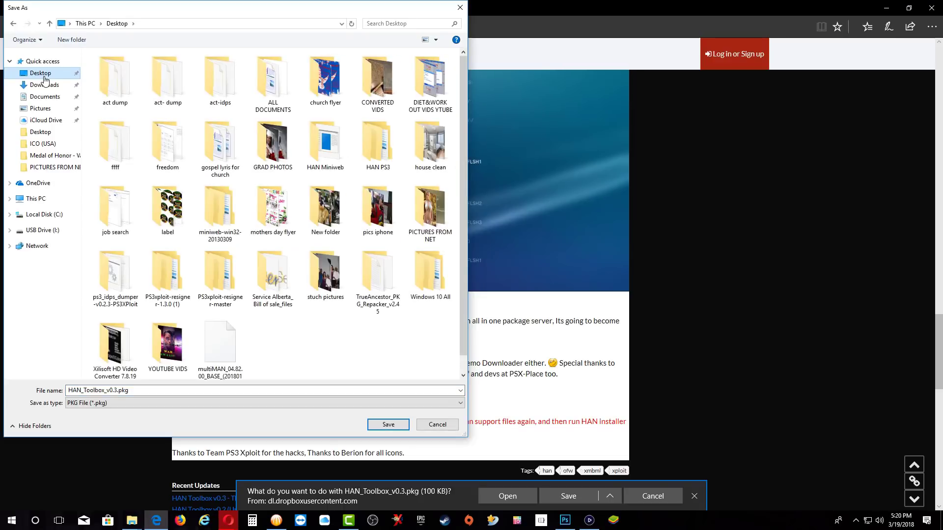
pyautogui.doubleClick(375, 151)
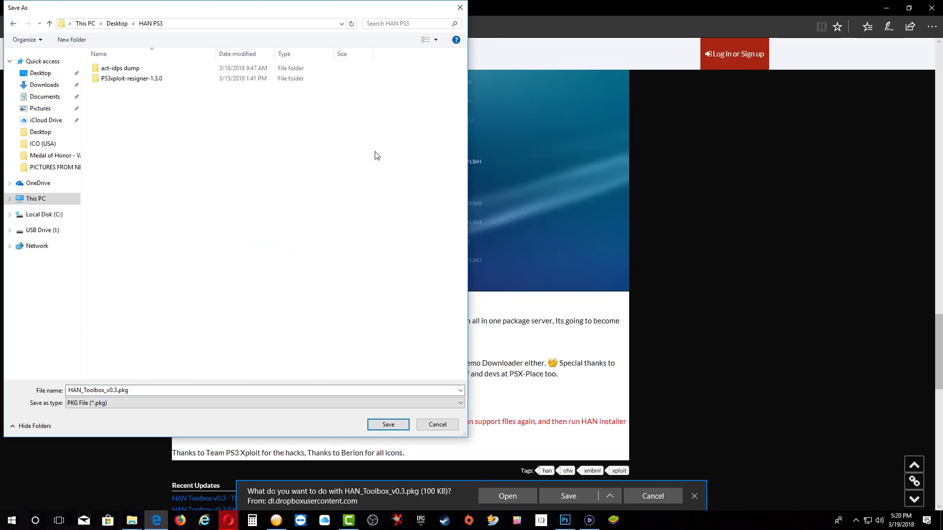
pyautogui.click(388, 424)
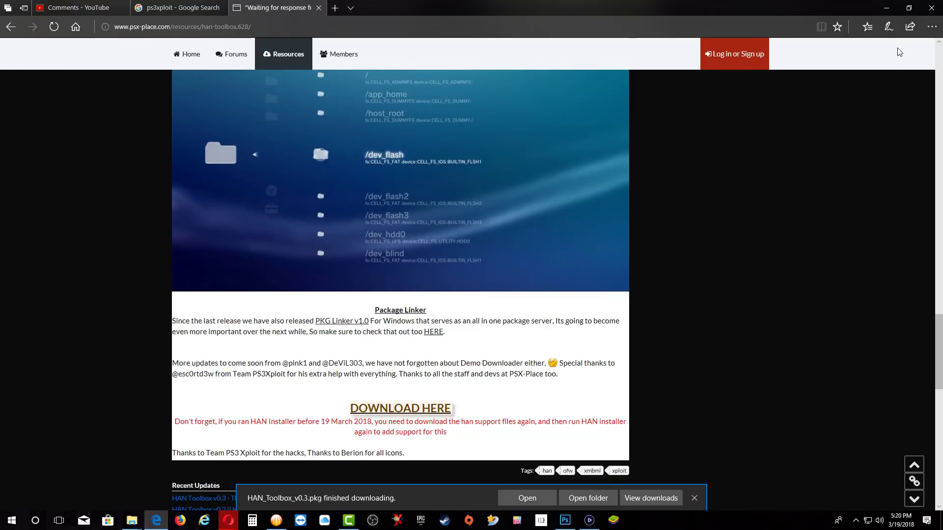
# Step: Open the official PS3Xploit Team site from the ps3xploit search results
pyautogui.click(185, 11)
pyautogui.moveTo(120, 60); pyautogui.dragTo(82, 61)
pyautogui.click(133, 64)
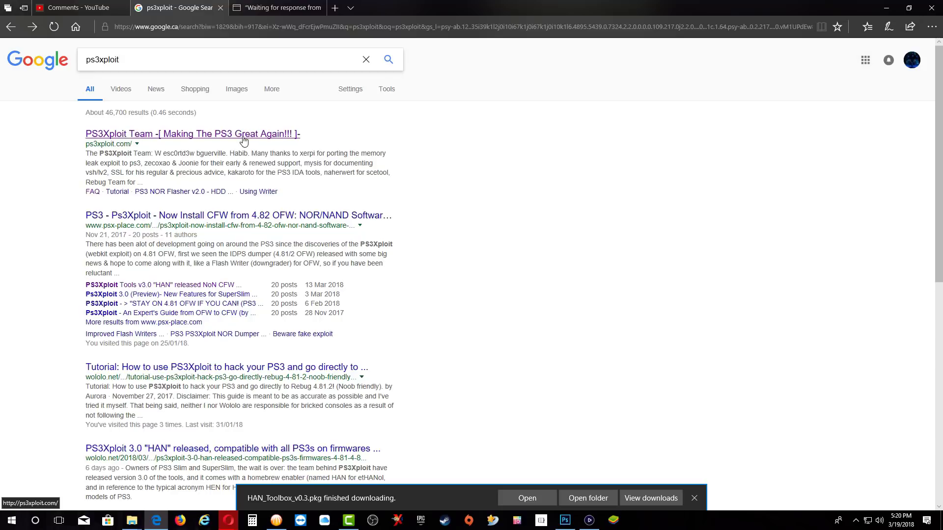
pyautogui.click(205, 138)
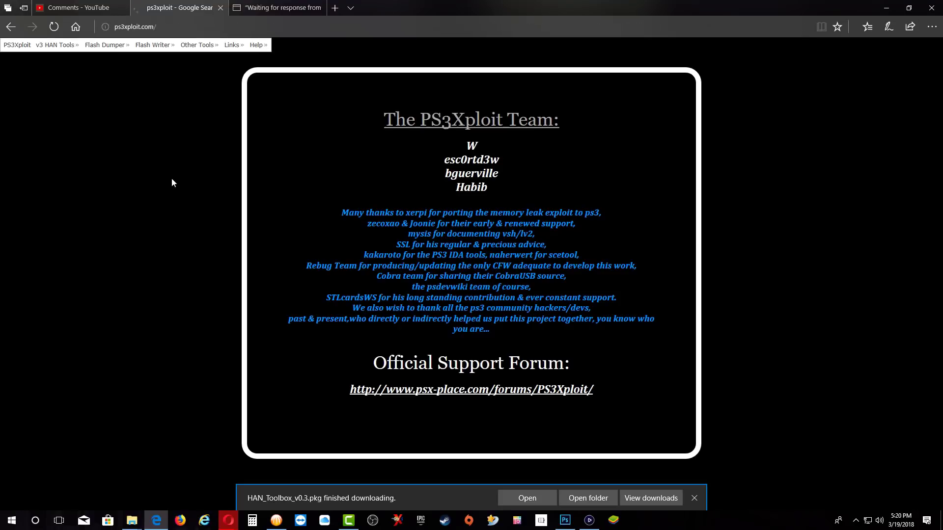
pyautogui.click(696, 498)
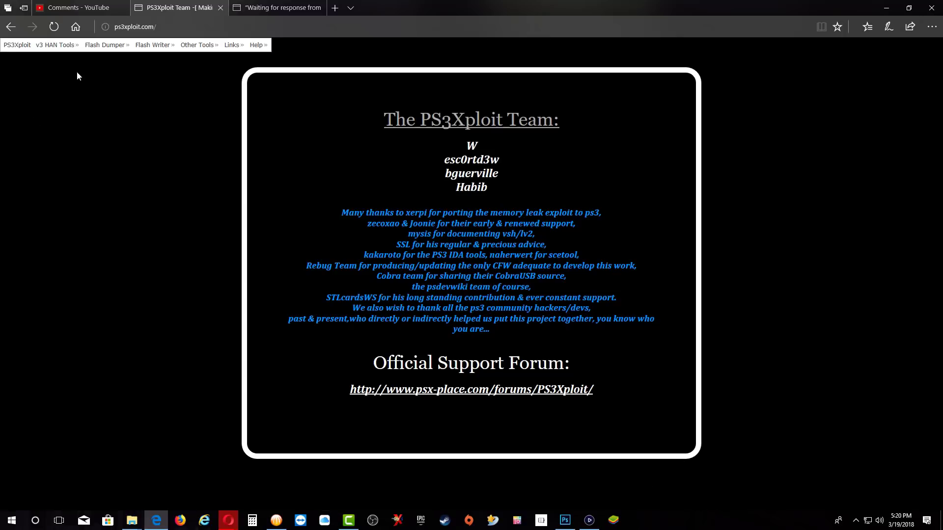
pyautogui.moveTo(44, 48)
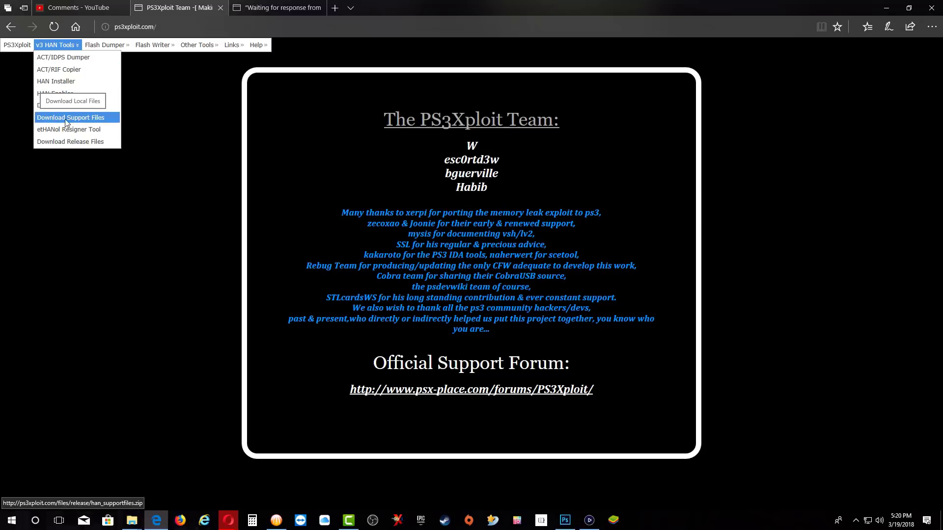
# Step: Download the HAN support files zip with Save as into the HAN PS3 folder
pyautogui.click(91, 122)
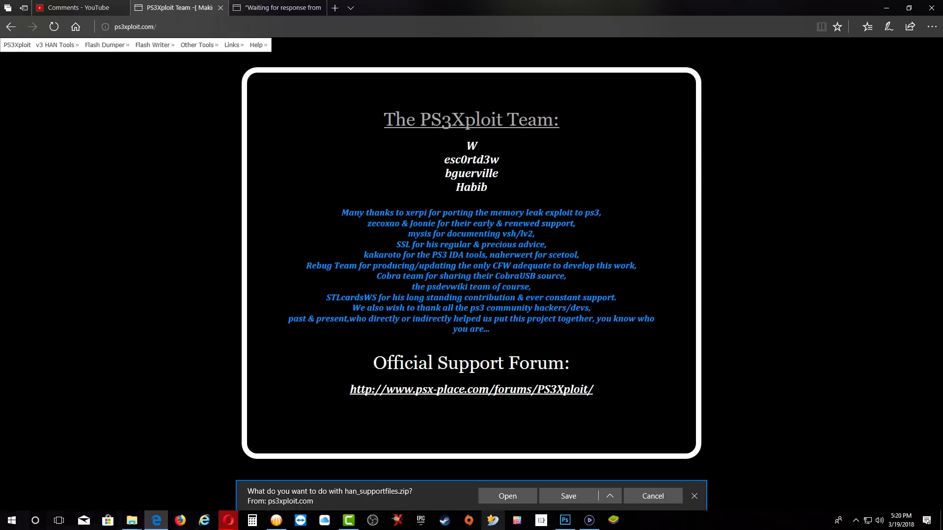
pyautogui.click(608, 495)
pyautogui.click(572, 476)
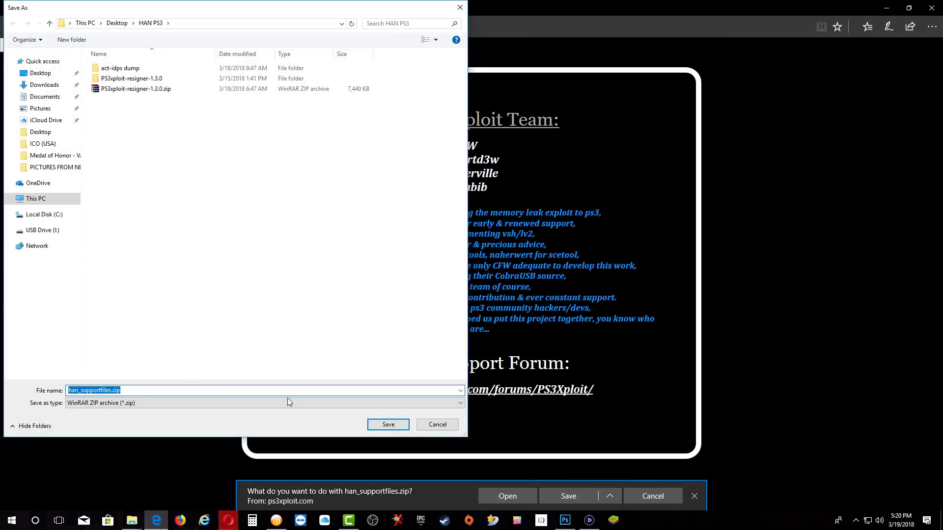
pyautogui.click(388, 424)
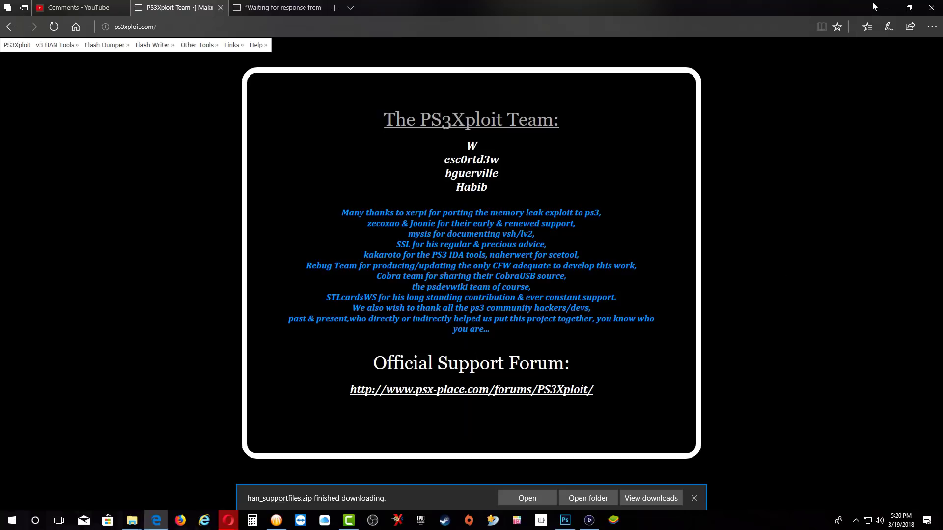
# Step: Open the new han_supportfiles.zip in WinRAR and dismiss the licence purchase reminder
pyautogui.click(886, 7)
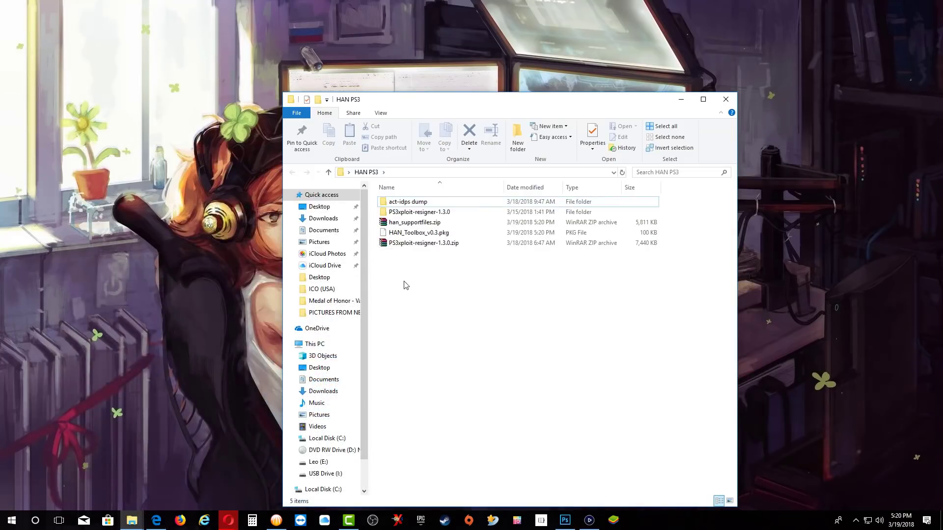
pyautogui.rightClick(413, 226)
pyautogui.click(427, 229)
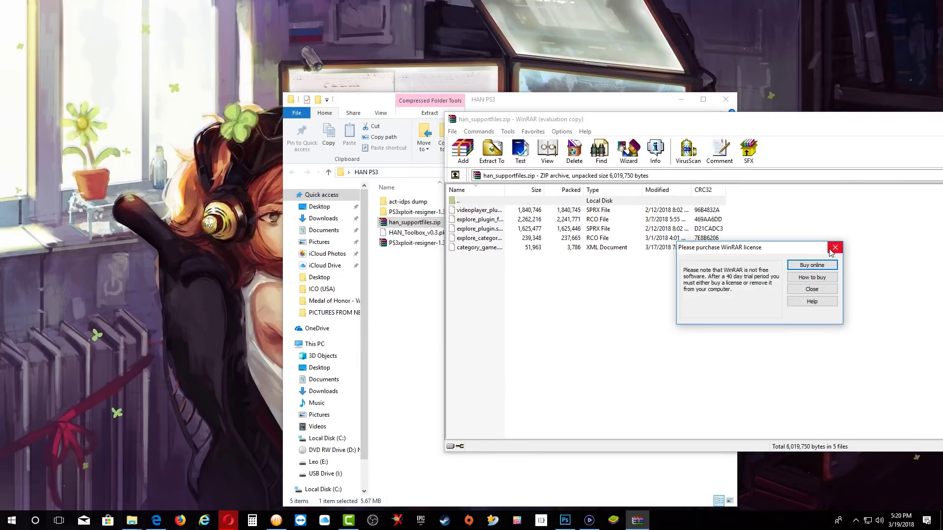
pyautogui.click(834, 247)
pyautogui.moveTo(371, 104); pyautogui.dragTo(80, 60)
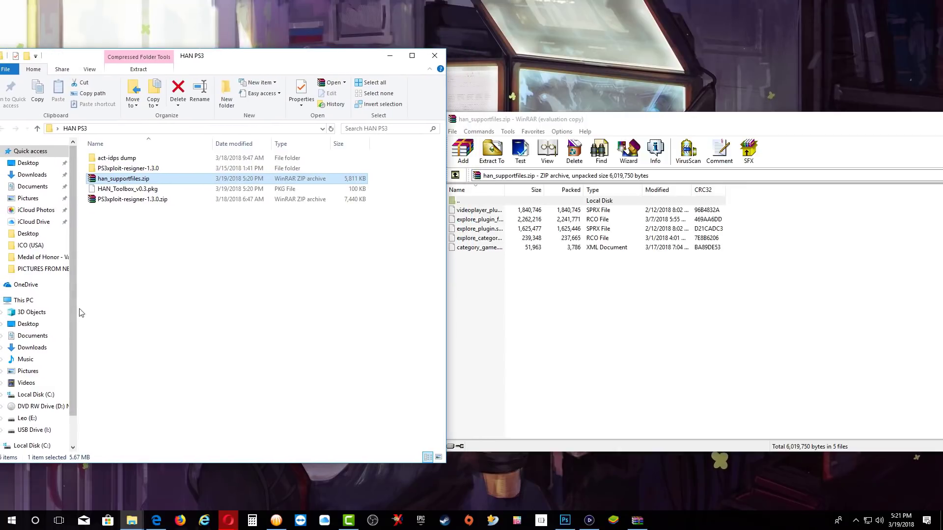
pyautogui.scroll(-1, 72, 370)
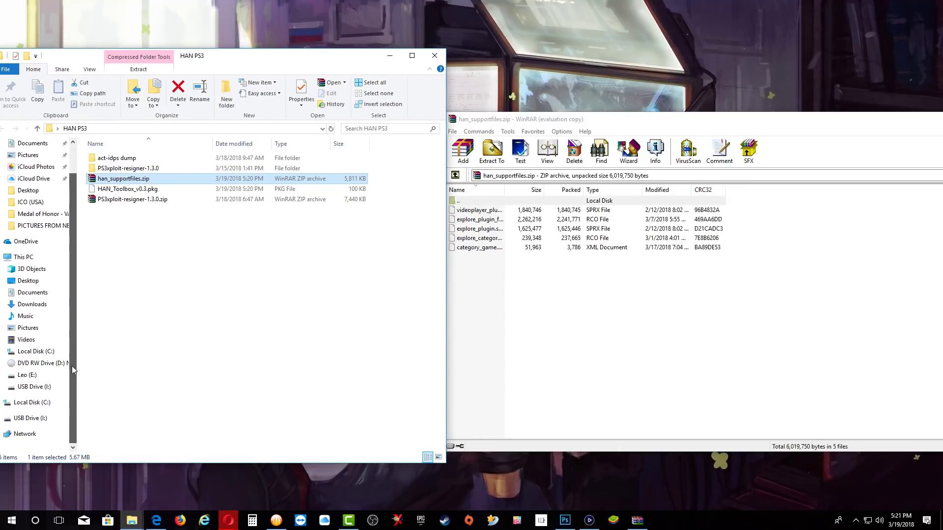
# Step: Select all five files on USB Drive (I:) and permanently delete them
pyautogui.click(33, 420)
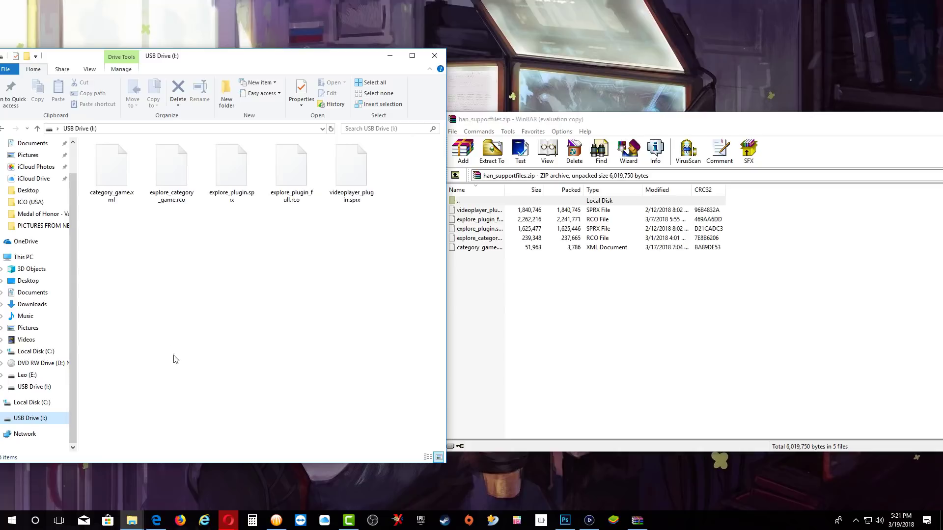
pyautogui.moveTo(103, 233); pyautogui.dragTo(362, 178)
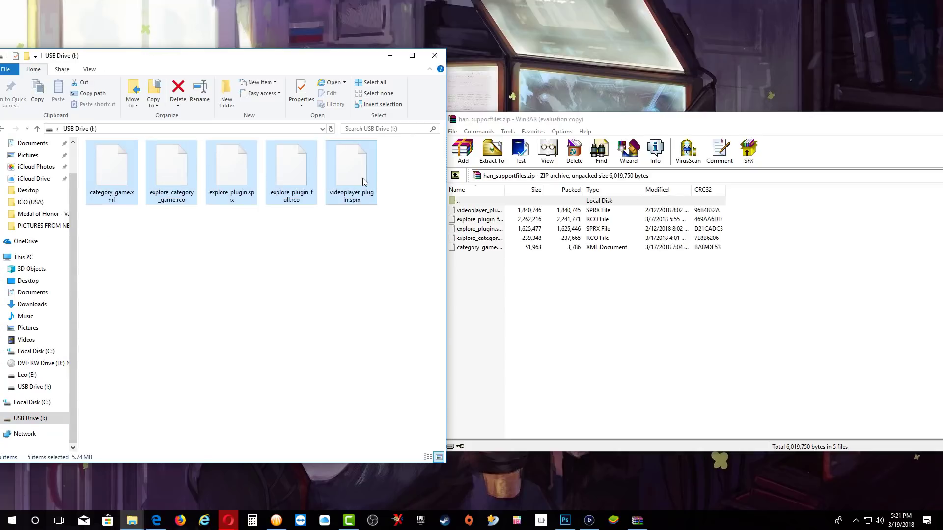
pyautogui.rightClick(363, 179)
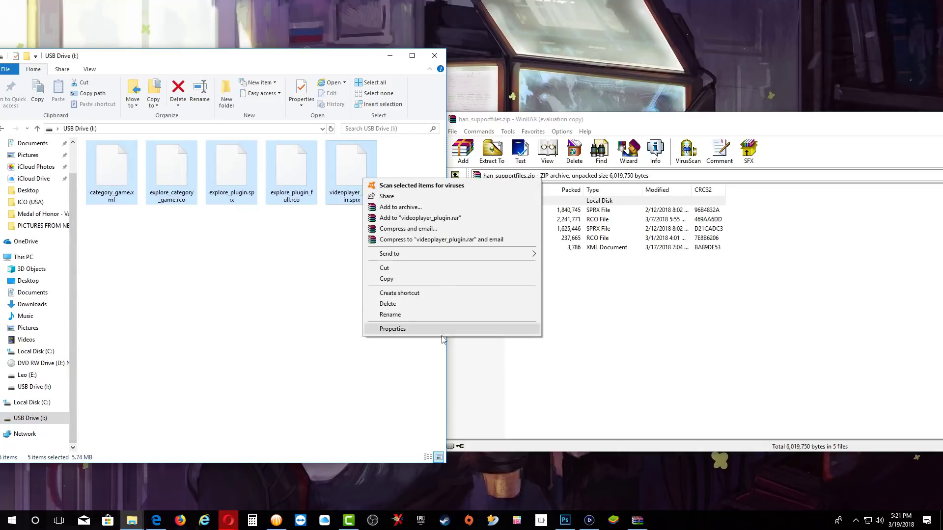
pyautogui.click(388, 304)
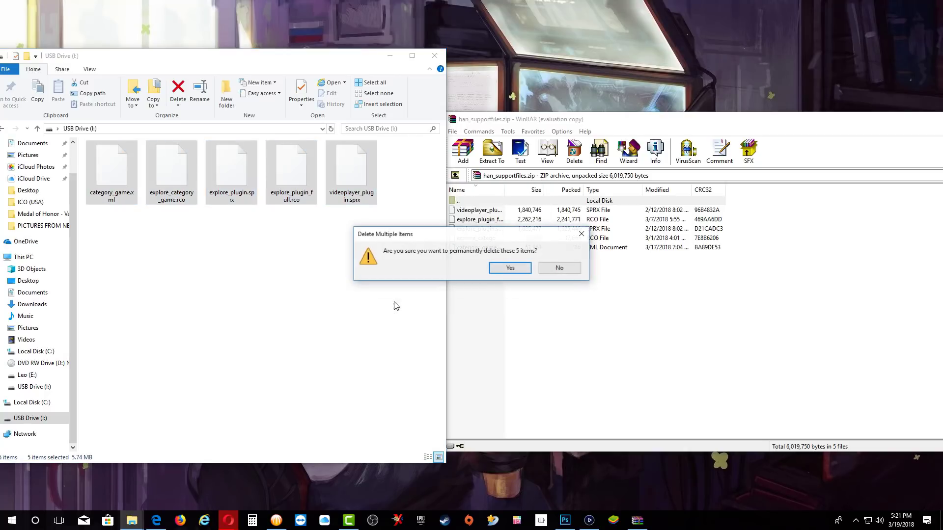
pyautogui.click(505, 269)
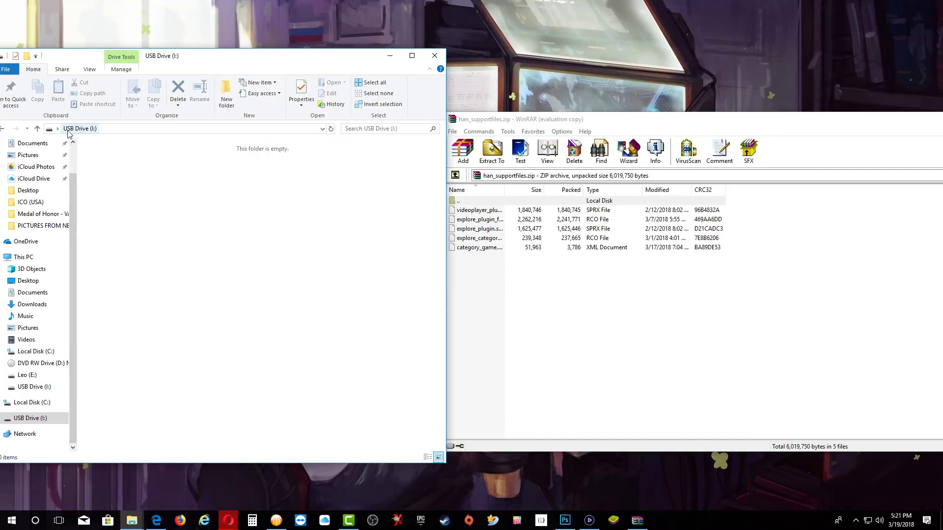
# Step: Drag all five archived support files onto USB Drive (I:), then return to HAN PS3
pyautogui.rightClick(278, 242)
pyautogui.click(300, 280)
pyautogui.moveTo(470, 288); pyautogui.dragTo(235, 235)
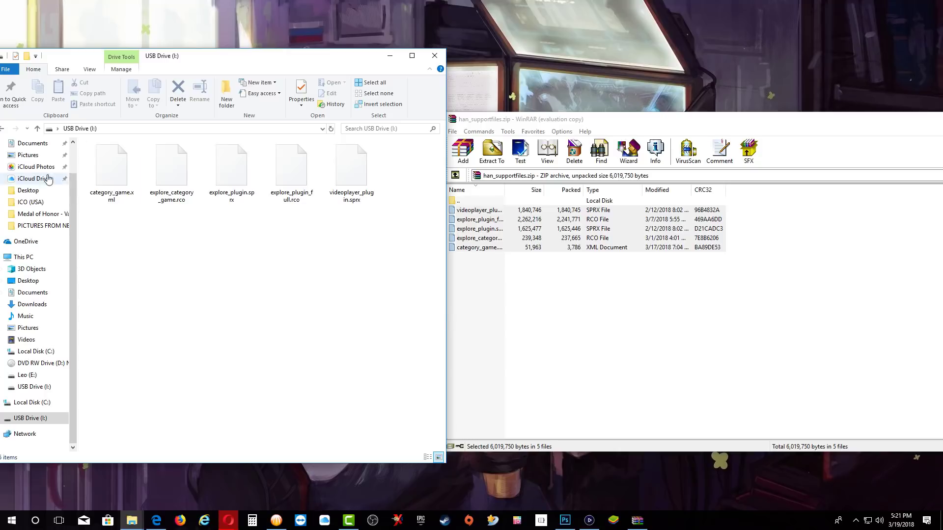
pyautogui.moveTo(81, 59); pyautogui.dragTo(125, 62)
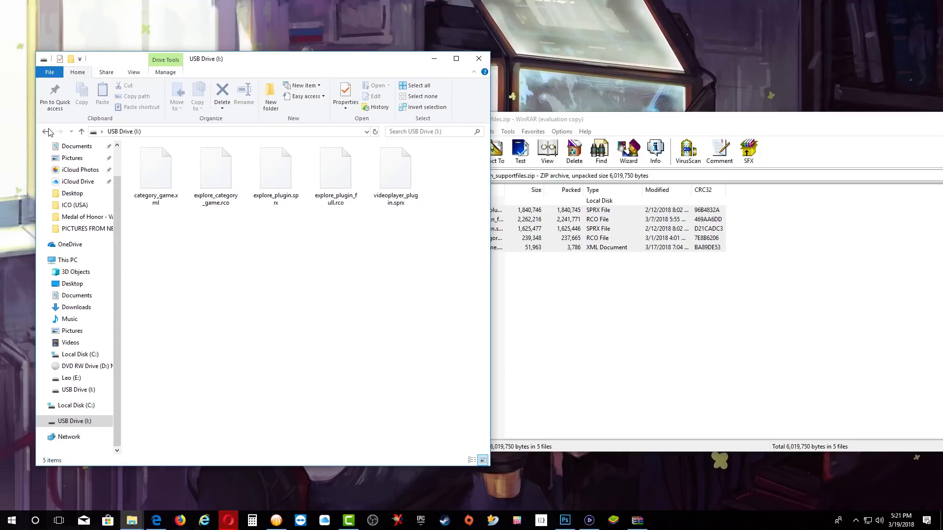
pyautogui.click(46, 131)
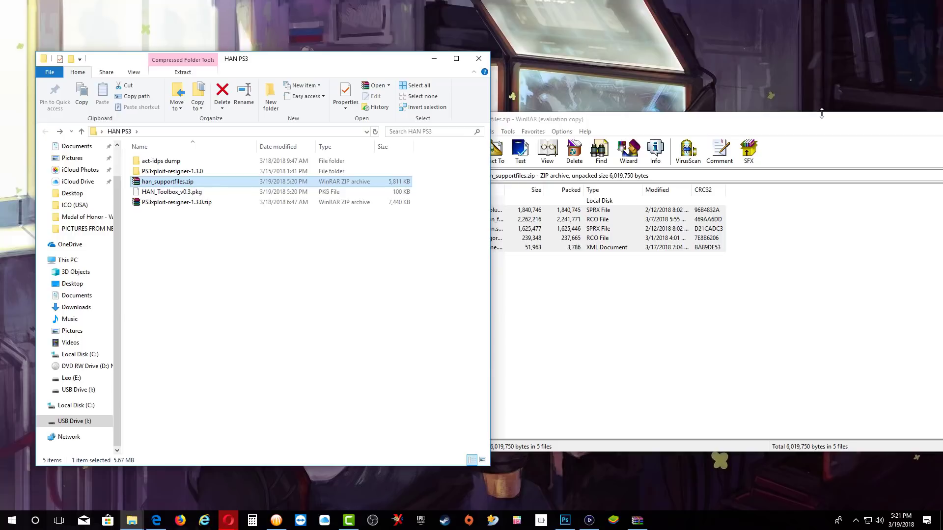
pyautogui.moveTo(821, 113); pyautogui.dragTo(646, 162)
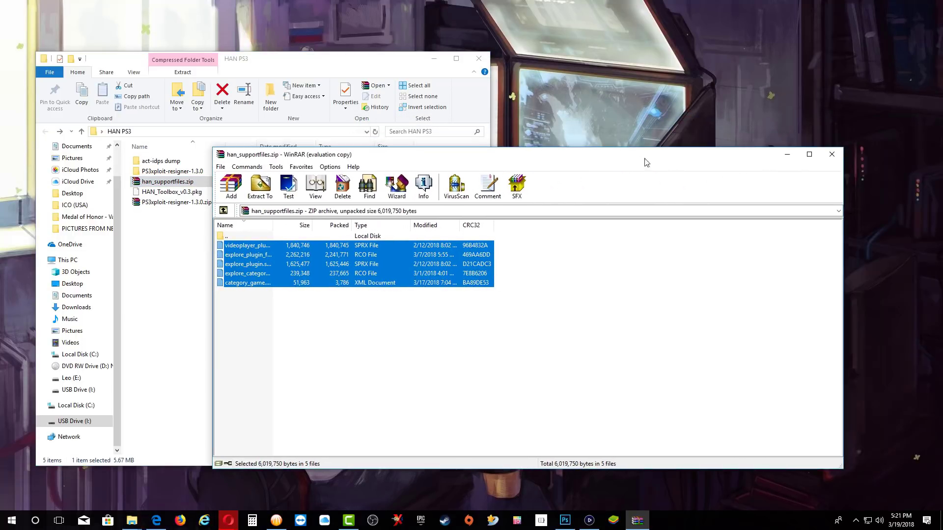
# Step: Close WinRAR and copy HAN_Toolbox_v0.3.pkg from the HAN PS3 folder
pyautogui.click(831, 154)
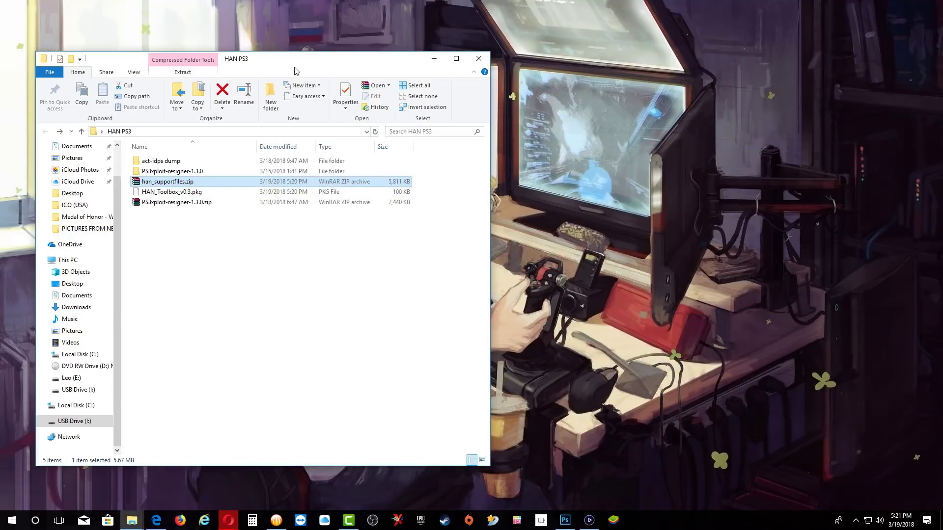
pyautogui.moveTo(294, 70); pyautogui.dragTo(377, 63)
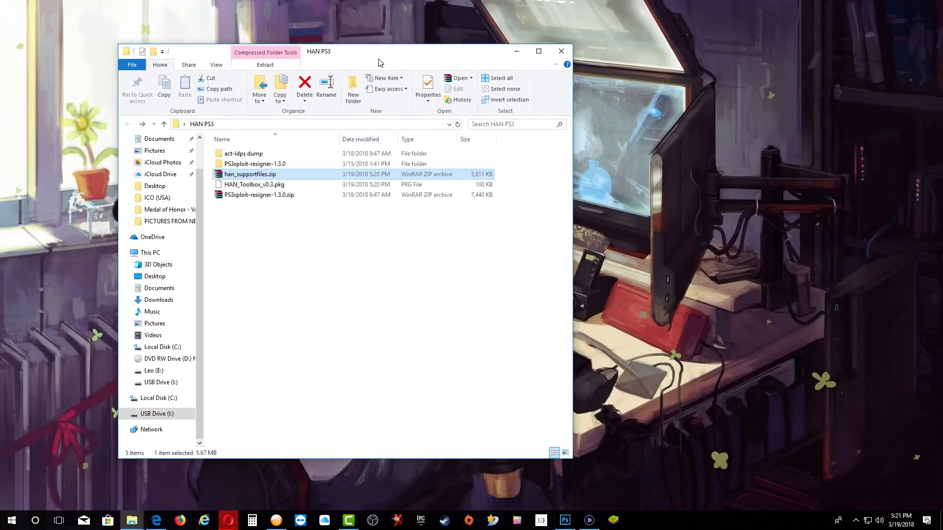
pyautogui.click(249, 188)
pyautogui.rightClick(248, 188)
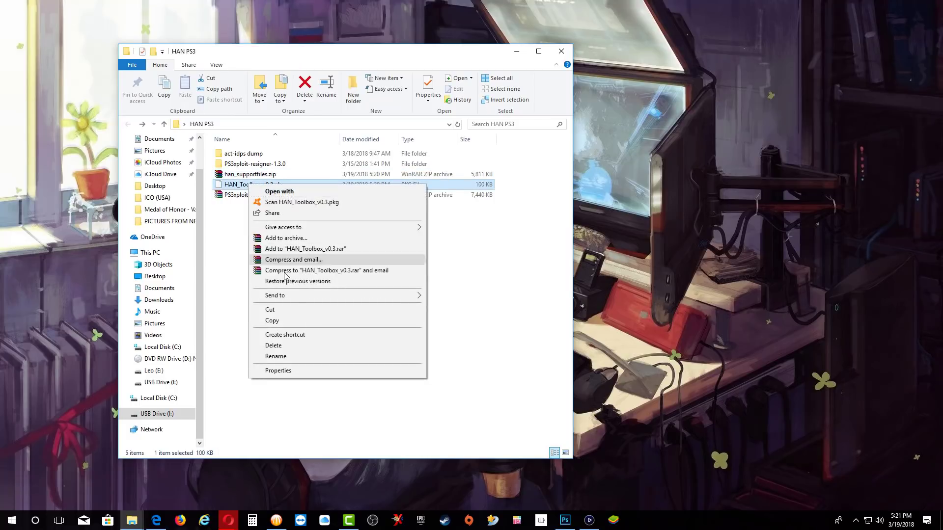
pyautogui.click(272, 321)
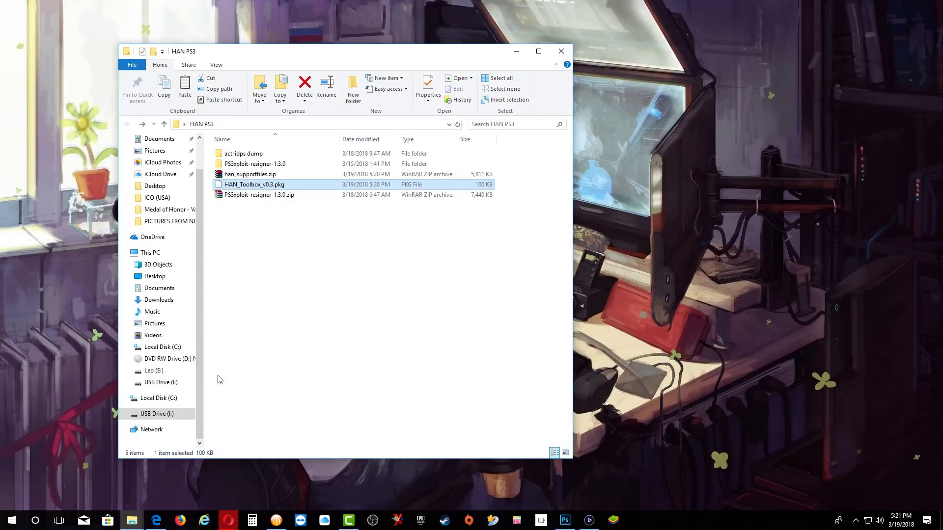
# Step: Paste the package onto USB Drive (I:) and safely eject the drive
pyautogui.click(167, 415)
pyautogui.rightClick(344, 292)
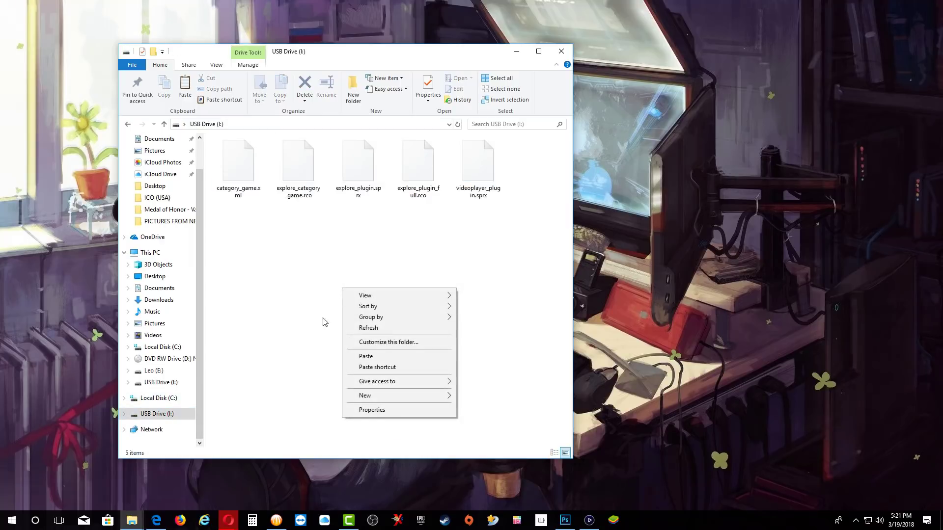
pyautogui.click(365, 357)
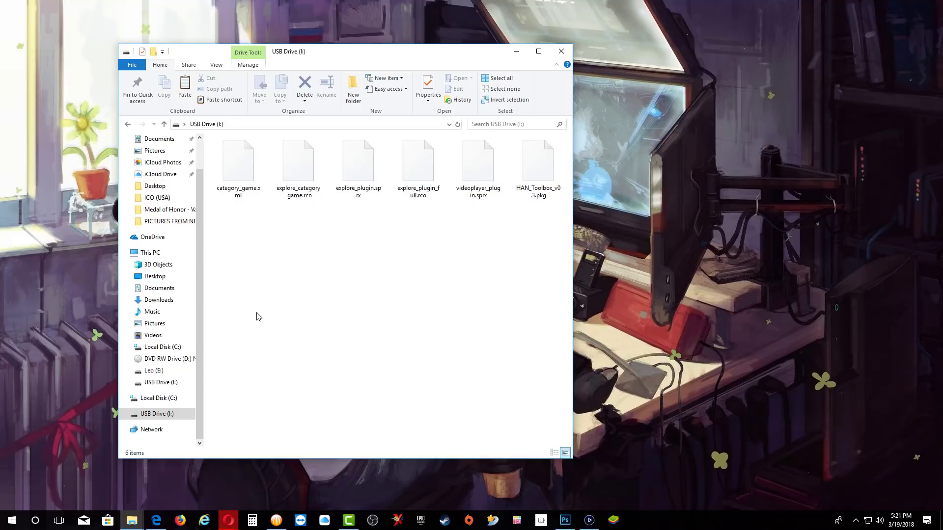
pyautogui.click(127, 123)
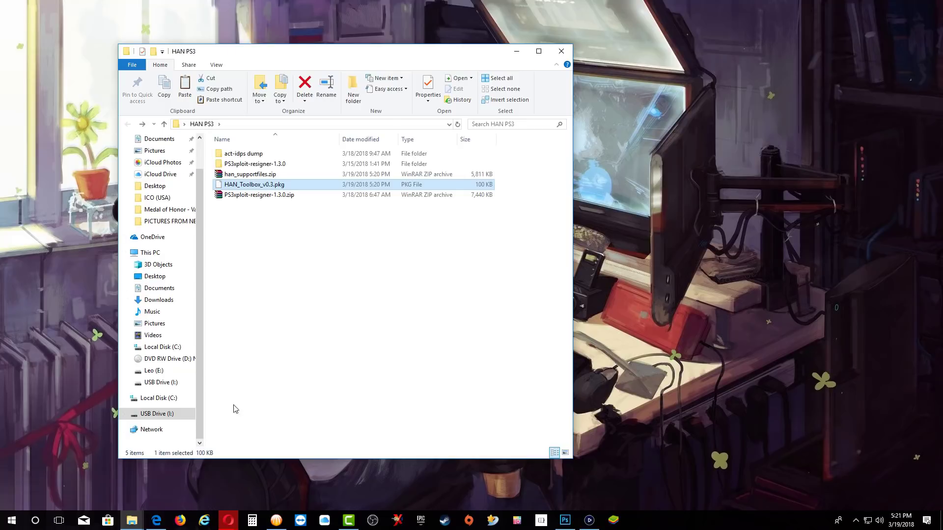
pyautogui.rightClick(156, 417)
pyautogui.click(192, 330)
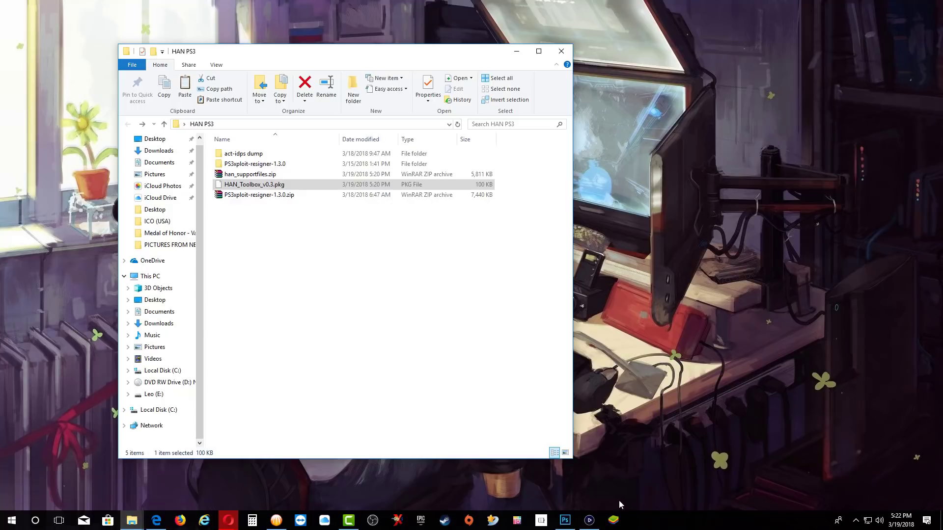
# Step: Show the PS3 Package Manager feed in Elgato, sidebar hidden, windowed beside File Explorer
pyautogui.click(596, 524)
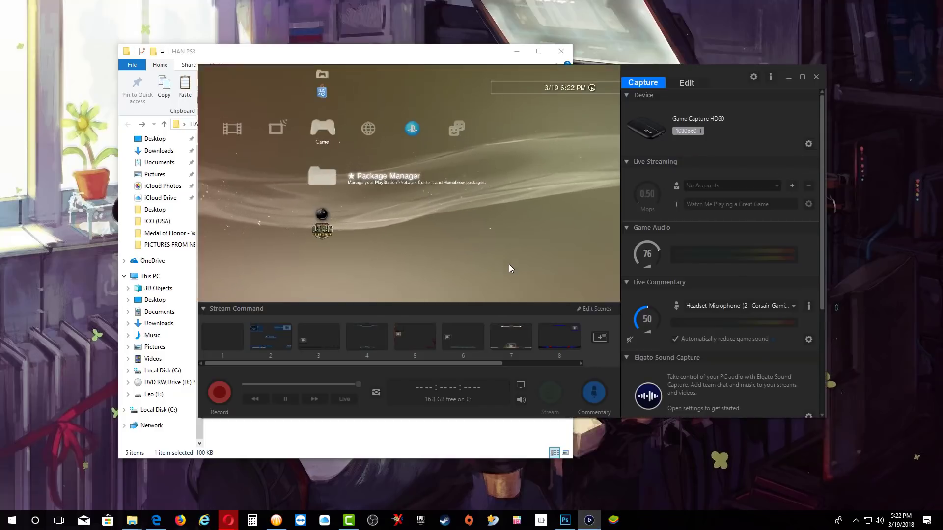
pyautogui.doubleClick(508, 264)
pyautogui.rightClick(508, 268)
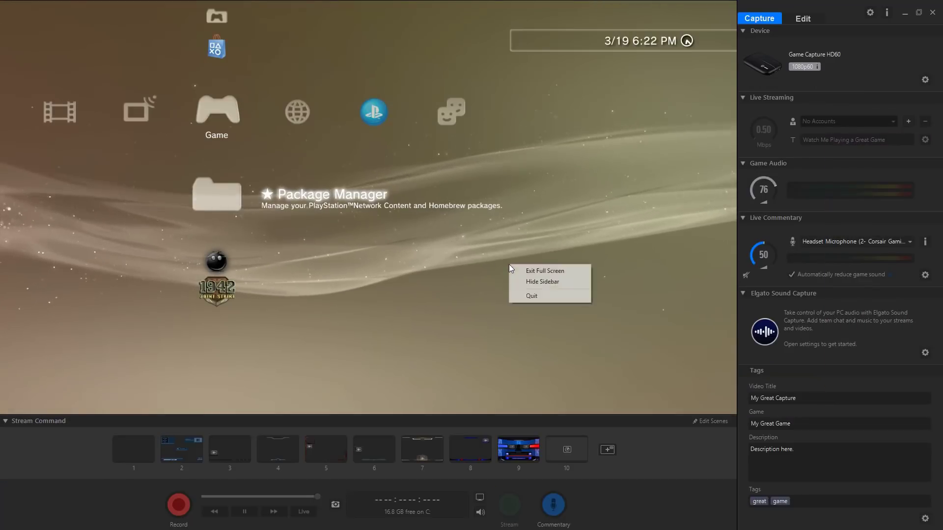
pyautogui.click(527, 283)
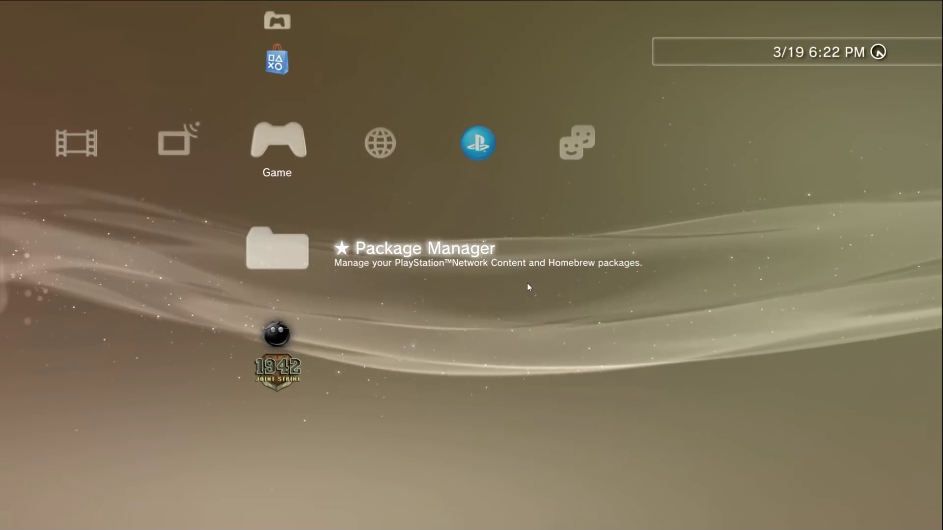
pyautogui.doubleClick(535, 284)
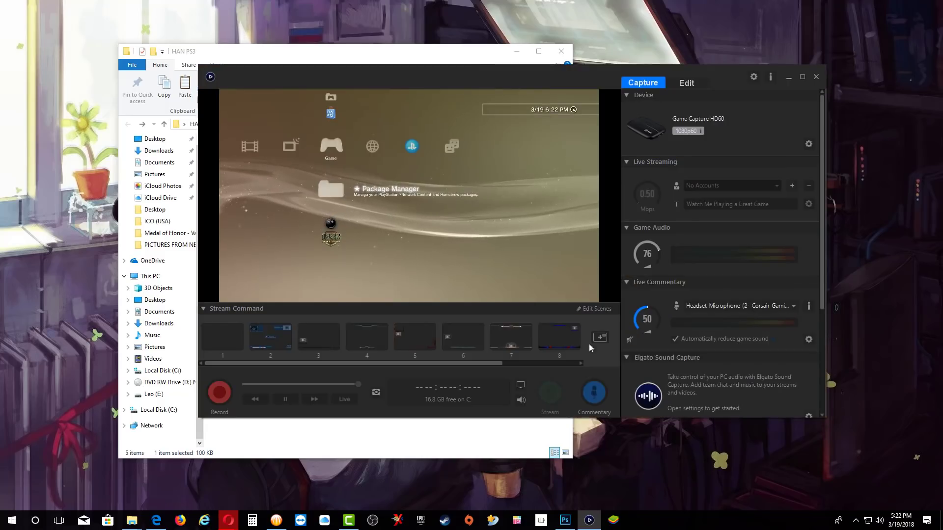
pyautogui.moveTo(487, 82); pyautogui.dragTo(577, 118)
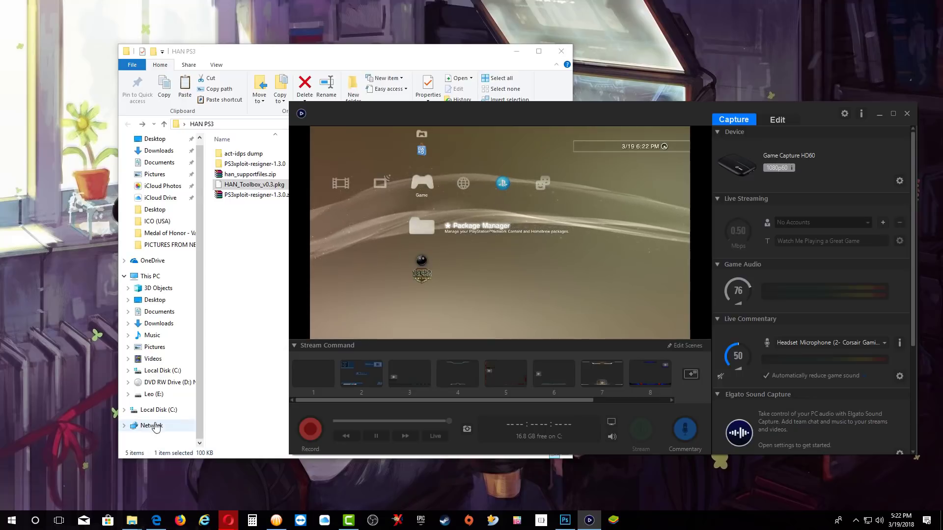
# Step: Bring the HAN Miniweb folder forward, minimizing HAN PS3 and moving the window left
pyautogui.moveTo(132, 520)
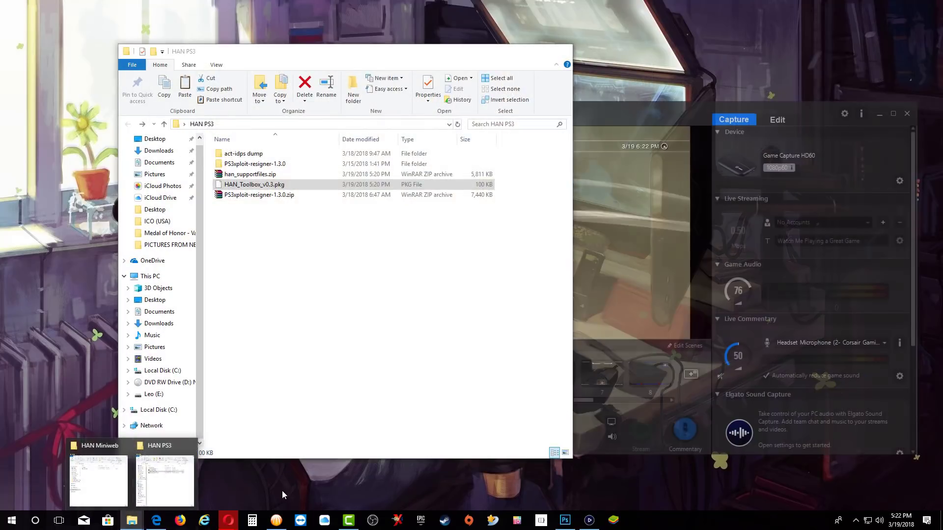
pyautogui.click(101, 484)
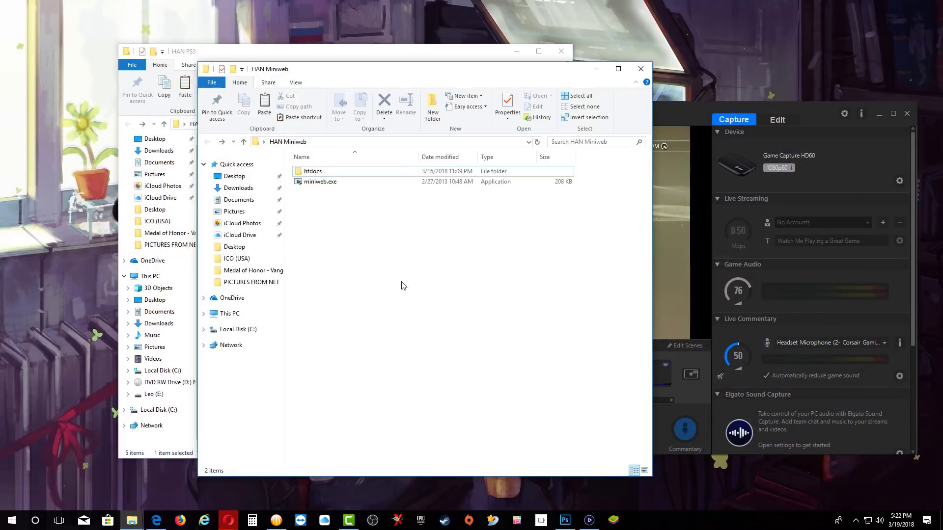
pyautogui.click(519, 51)
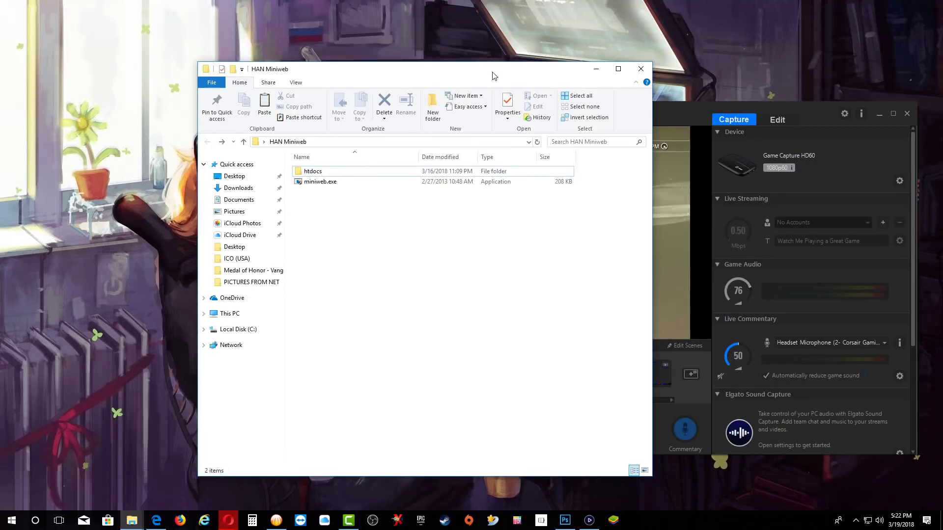
pyautogui.moveTo(491, 71); pyautogui.dragTo(311, 67)
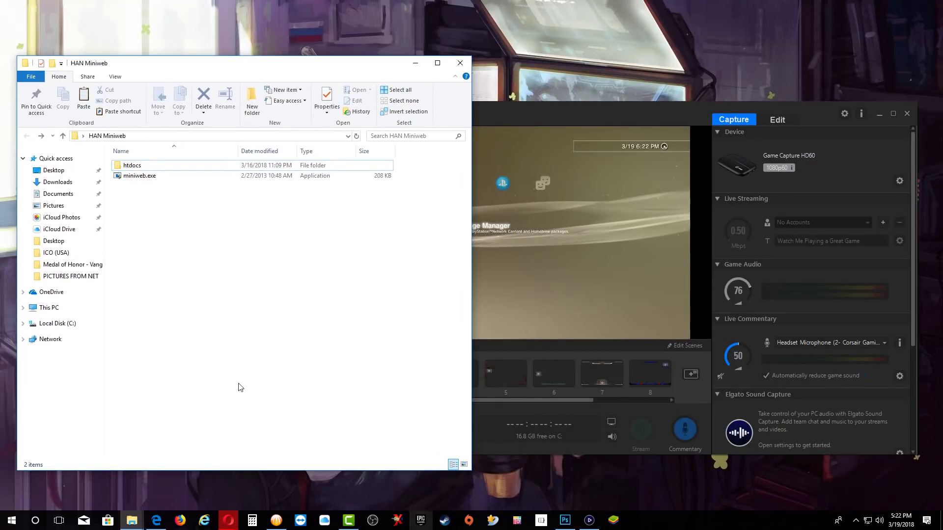
pyautogui.moveTo(165, 238); pyautogui.dragTo(317, 376)
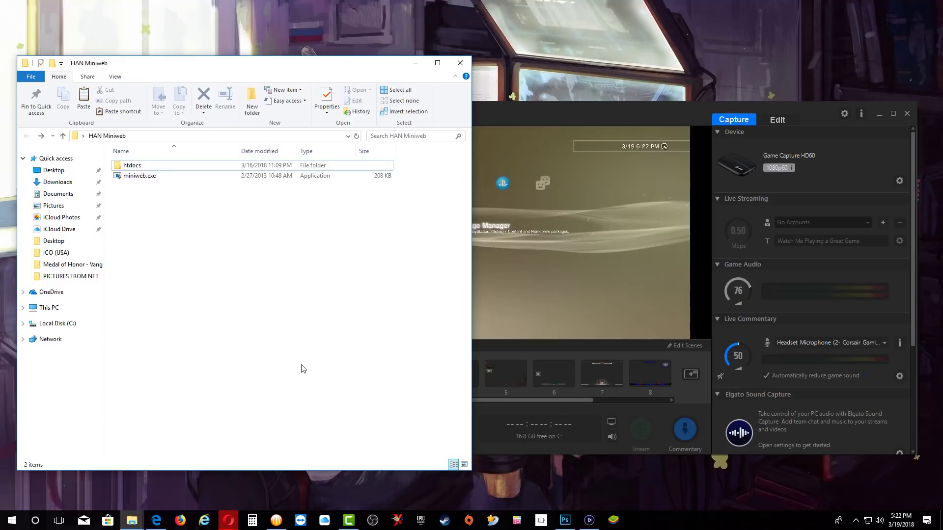
# Step: Pause the Avast shields for one hour from the system tray
pyautogui.click(855, 520)
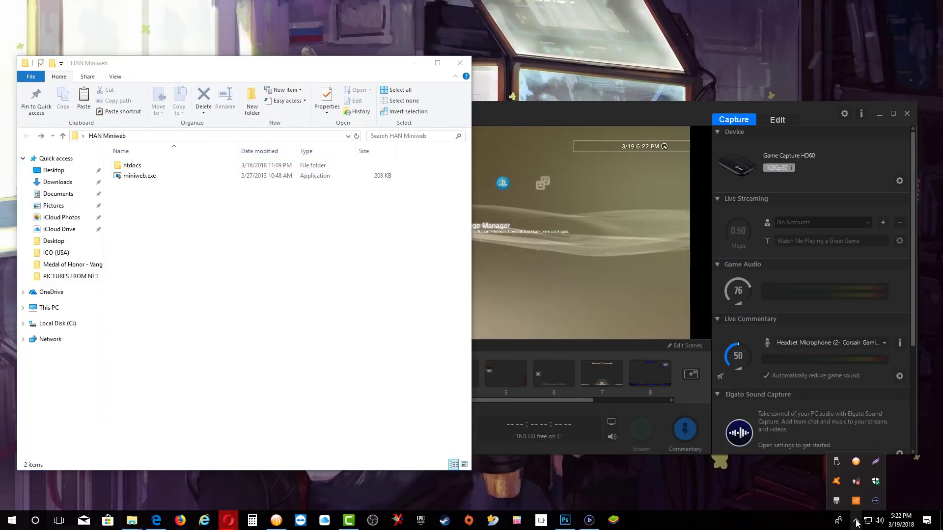
pyautogui.rightClick(838, 485)
pyautogui.moveTo(879, 394)
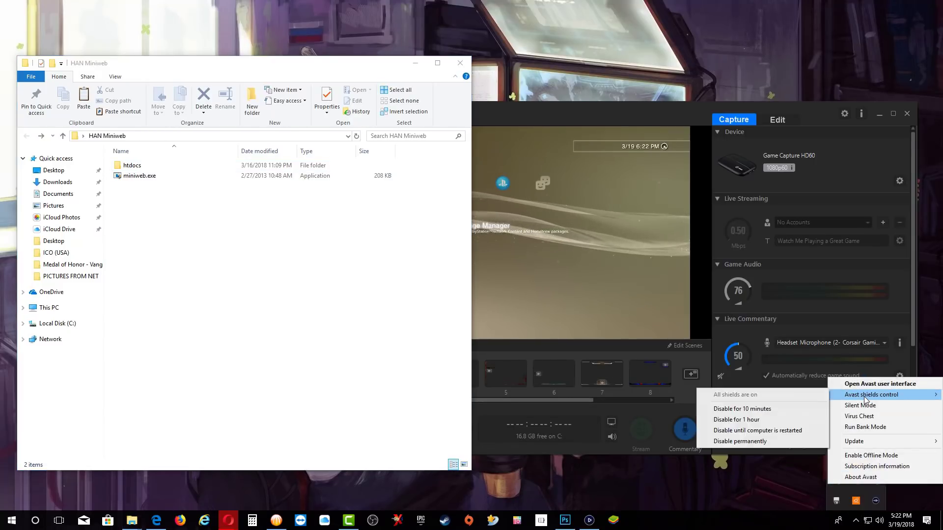
pyautogui.click(762, 420)
pyautogui.click(444, 302)
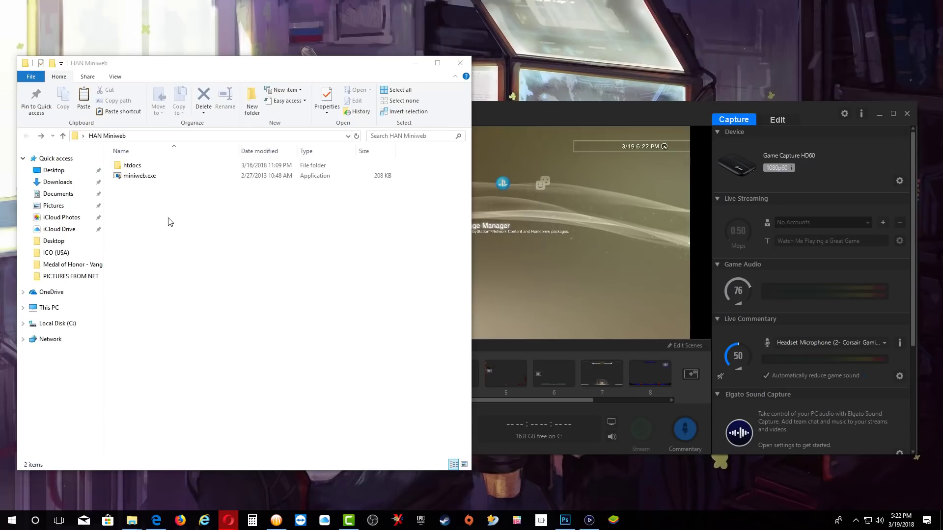
pyautogui.click(600, 228)
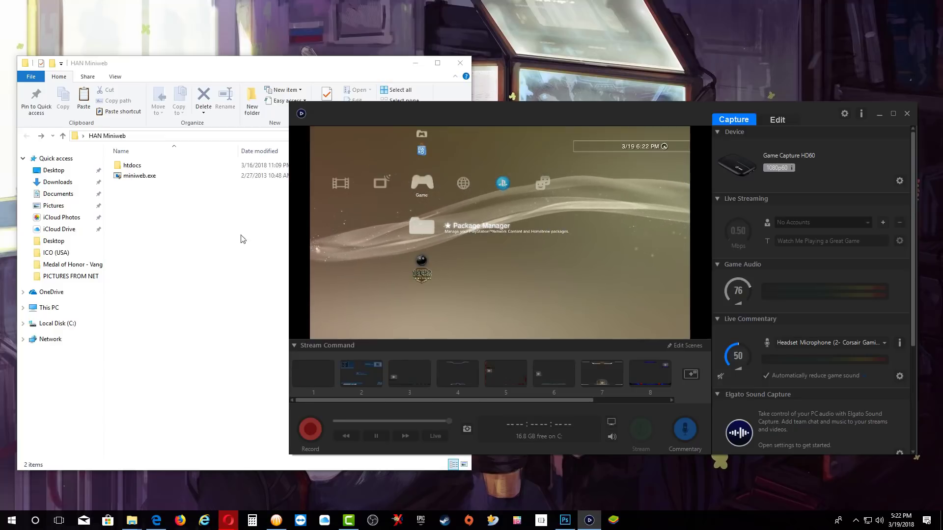
# Step: Run miniweb.exe as administrator and allow it, starting the server on port 8000
pyautogui.rightClick(141, 178)
pyautogui.click(154, 194)
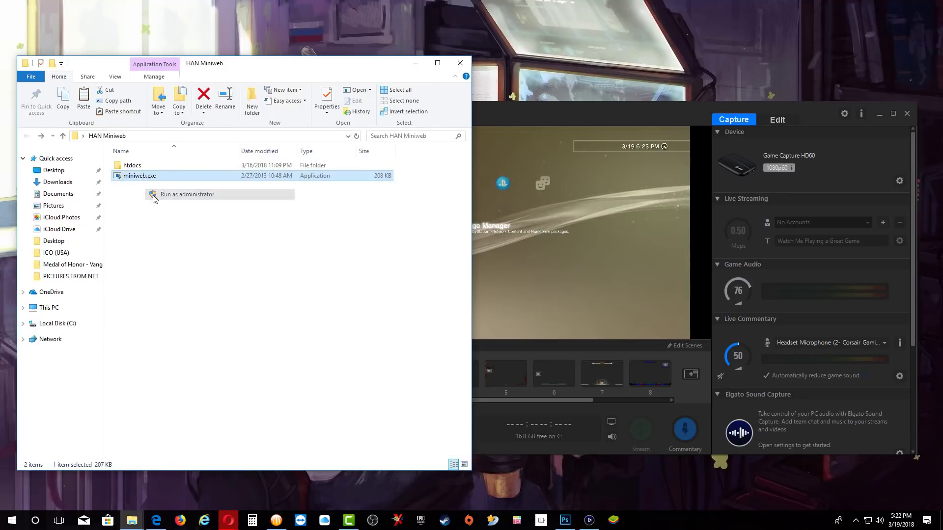
pyautogui.click(393, 331)
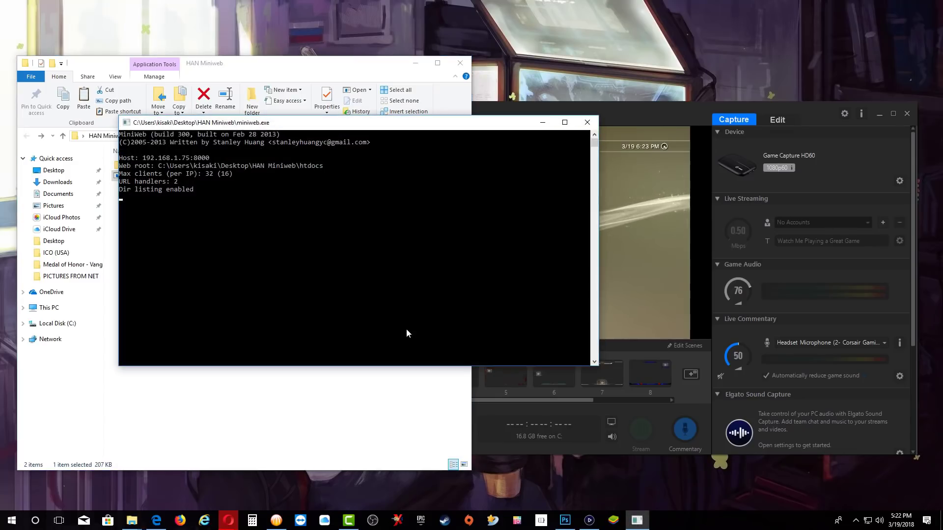
pyautogui.click(639, 230)
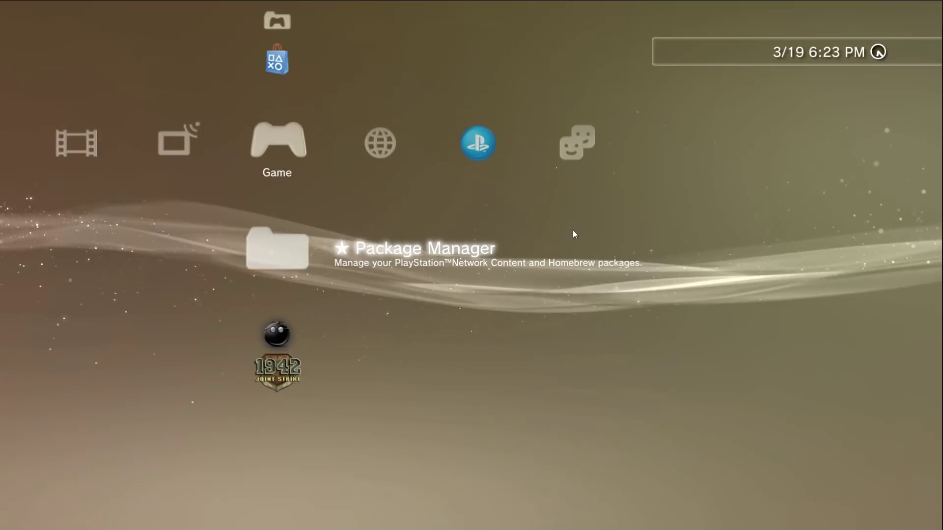
# Step: Show the PS3 capture full screen and launch the Internet Browser
pyautogui.rightClick(572, 229)
pyautogui.click(552, 231)
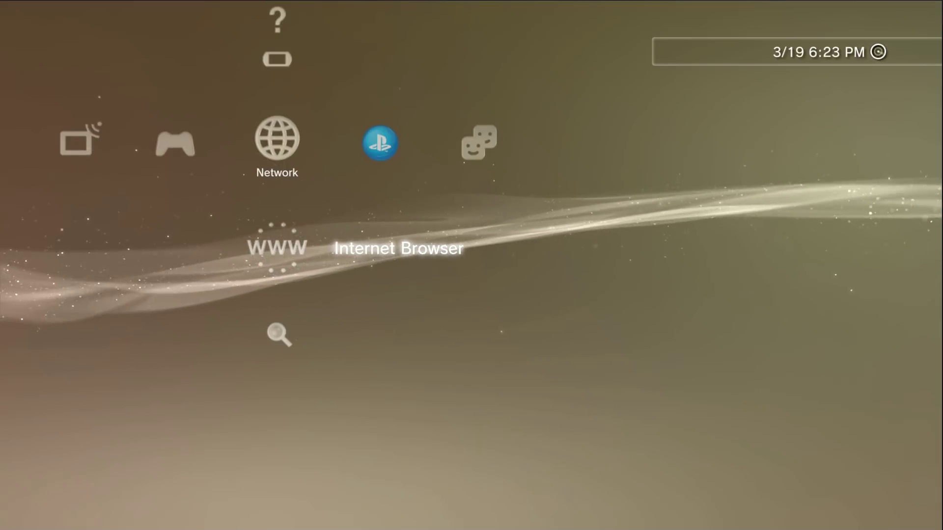
pyautogui.press('Return')
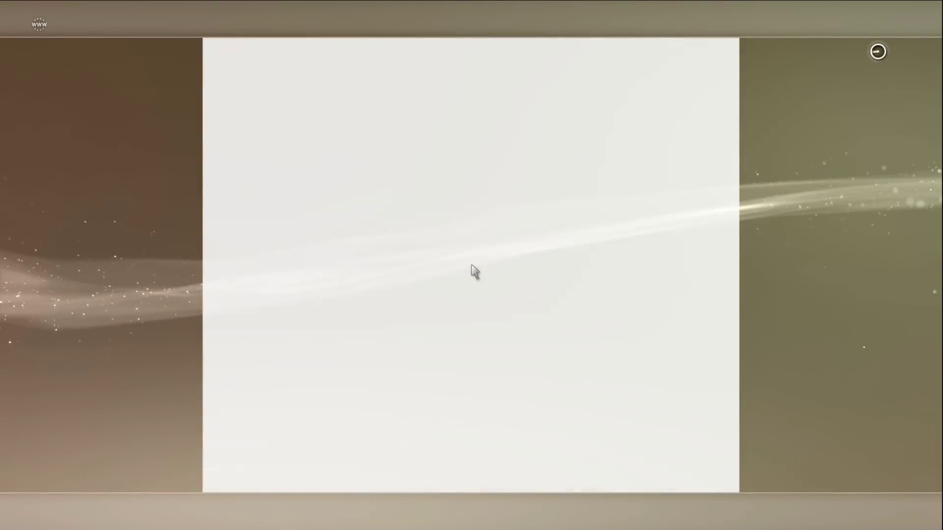
pyautogui.press('Return')
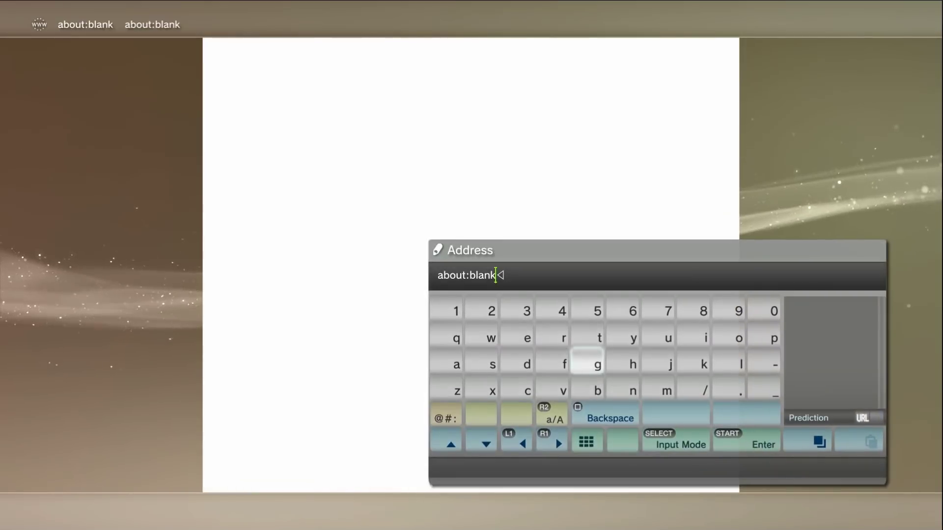
pyautogui.press('Escape')
# Step: Delete all browsing history from the browser's History options
pyautogui.press('t')
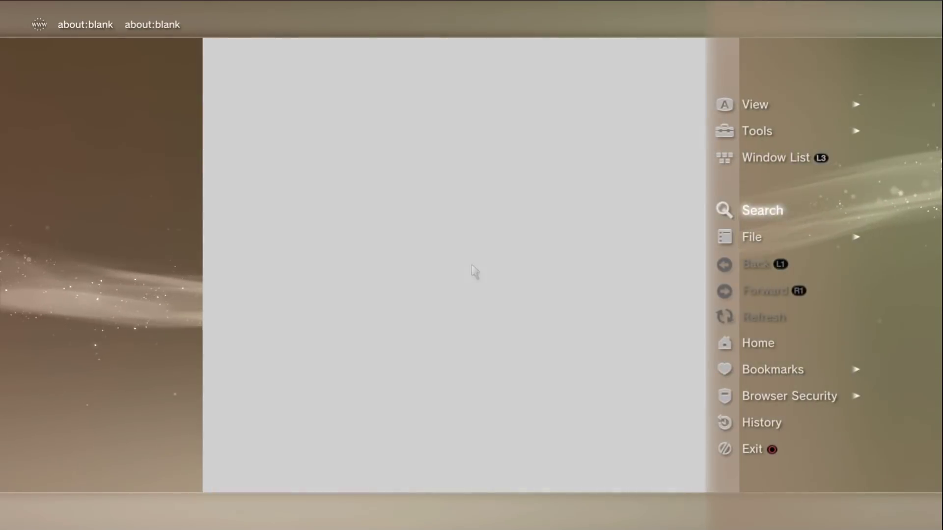
pyautogui.press('Down')
pyautogui.press('Down')
pyautogui.press('Down')
pyautogui.press('Down')
pyautogui.press('Down')
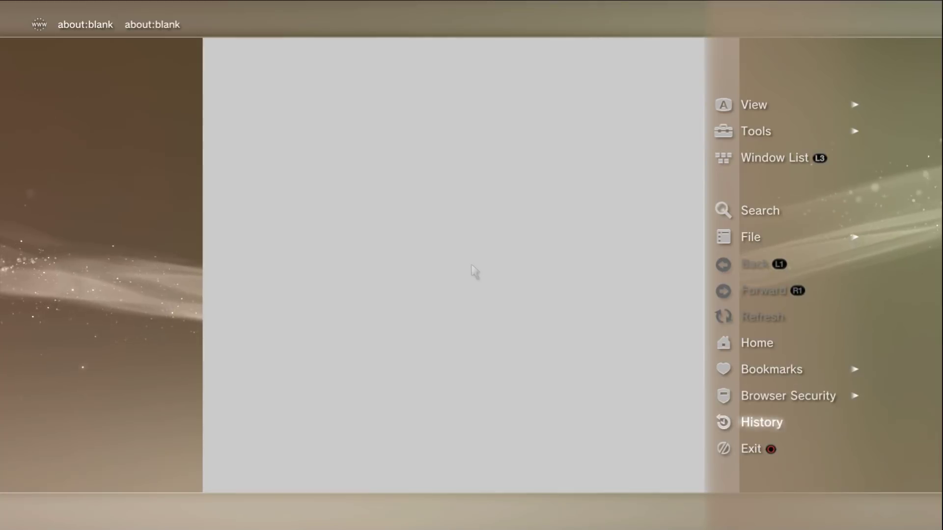
pyautogui.press('Return')
pyautogui.press('t')
pyautogui.press('Up')
pyautogui.press('Return')
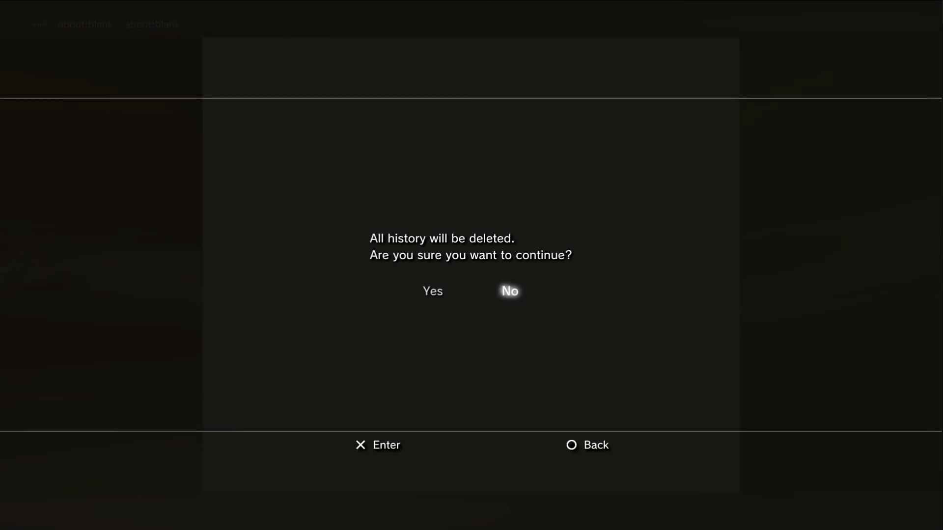
pyautogui.press('Left')
pyautogui.press('Return')
pyautogui.press('Return')
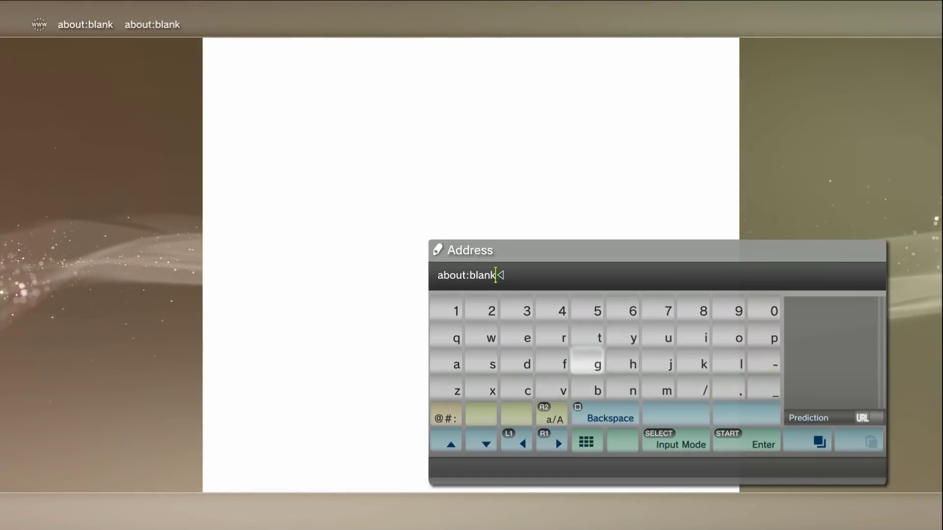
pyautogui.press('Right')
pyautogui.press('Right')
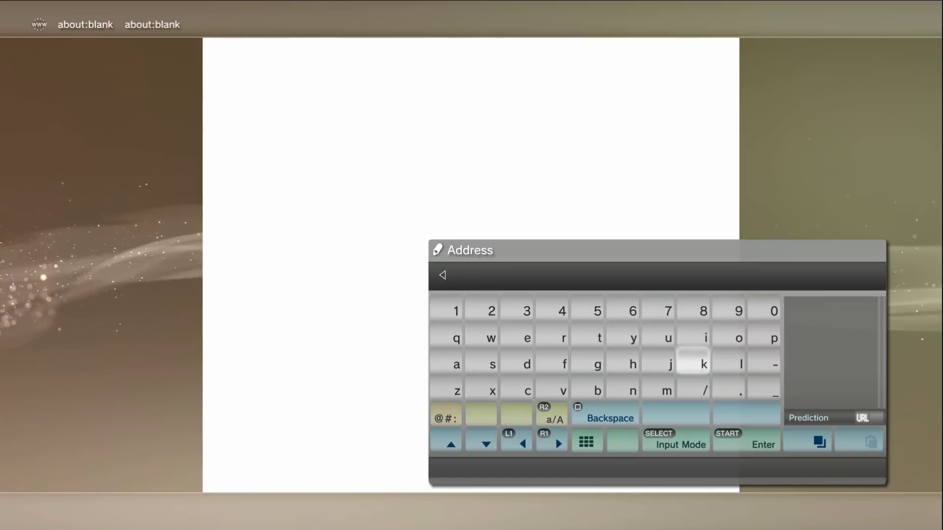
pyautogui.press('Up')
pyautogui.press('Up')
pyautogui.press('Left')
pyautogui.press('Left')
pyautogui.press('Left')
pyautogui.press('Left')
pyautogui.press('Left')
pyautogui.press('Left')
pyautogui.press('Left')
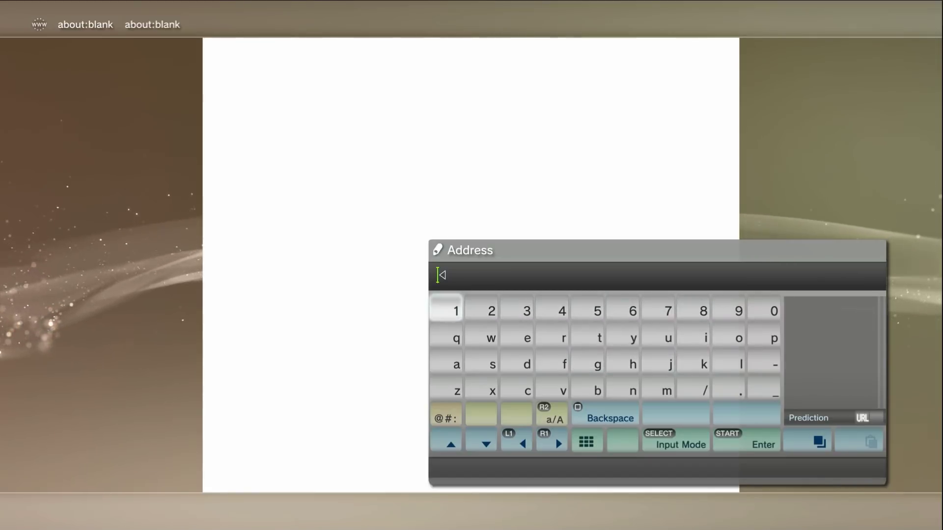
pyautogui.press('Return')
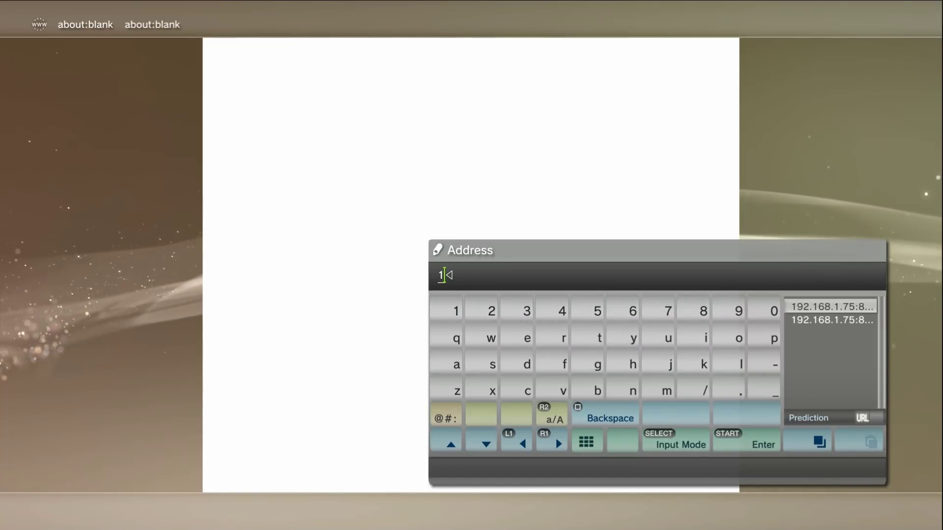
pyautogui.press('Return')
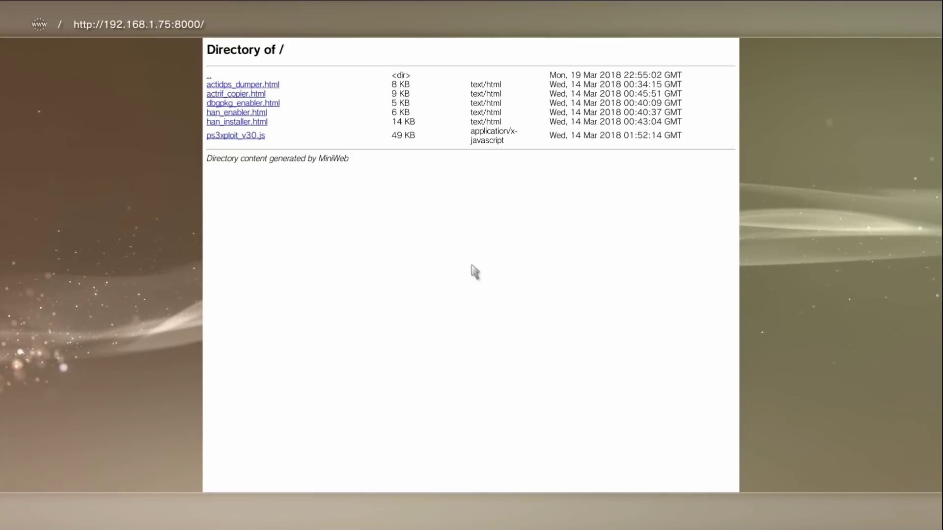
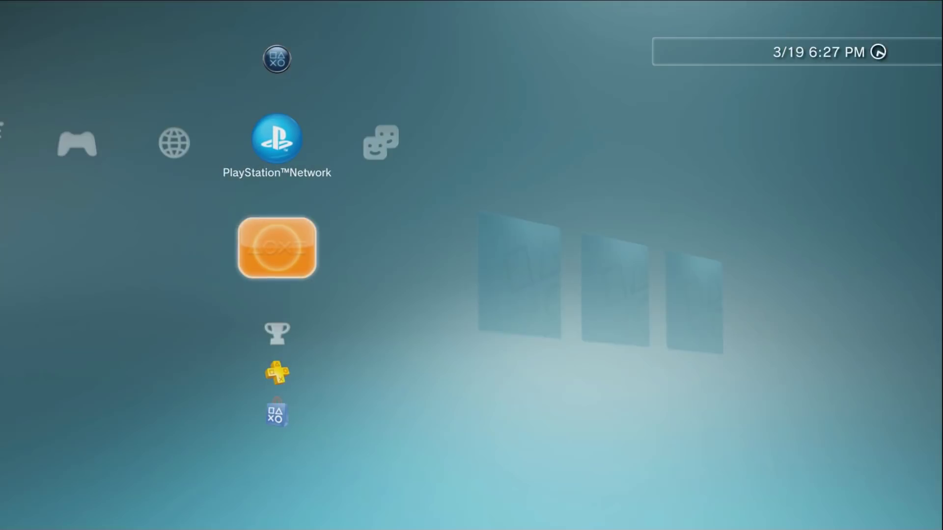
# Step: Navigate the XMB to the Network category and highlight Internet Browser
pyautogui.press('Left')
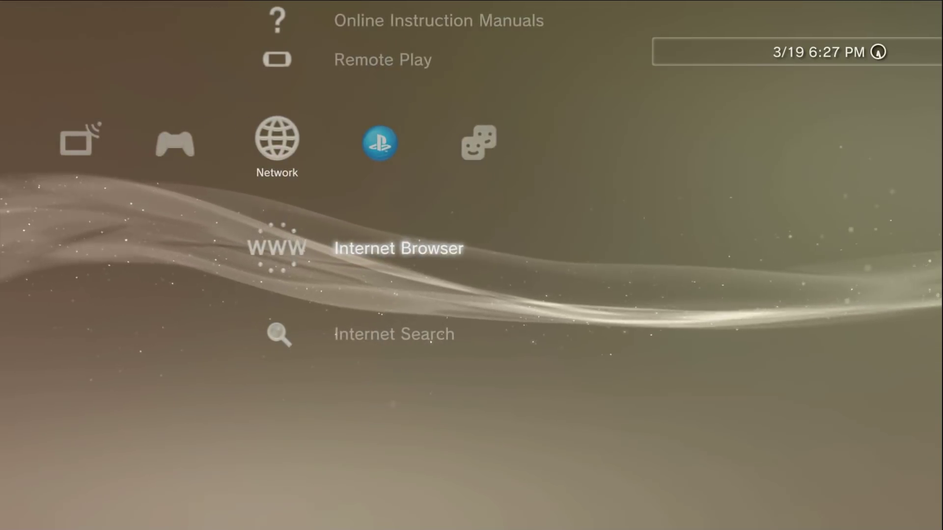
pyautogui.press('Left')
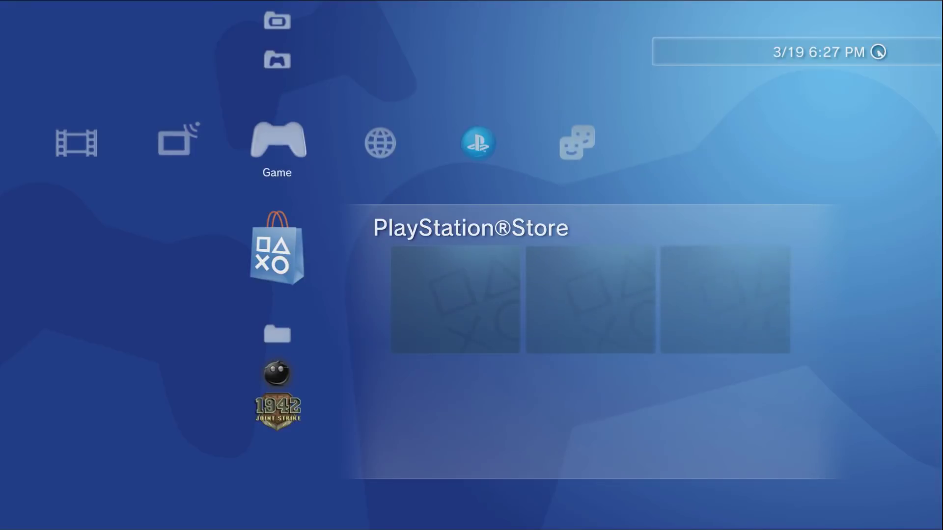
pyautogui.press('Down')
pyautogui.press('Up')
pyautogui.press('Right')
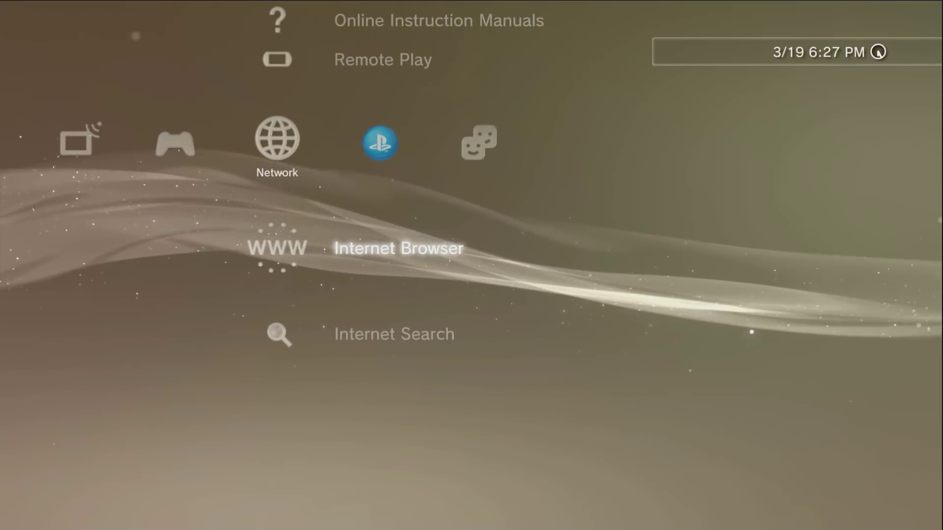
pyautogui.press('Down')
pyautogui.press('Up')
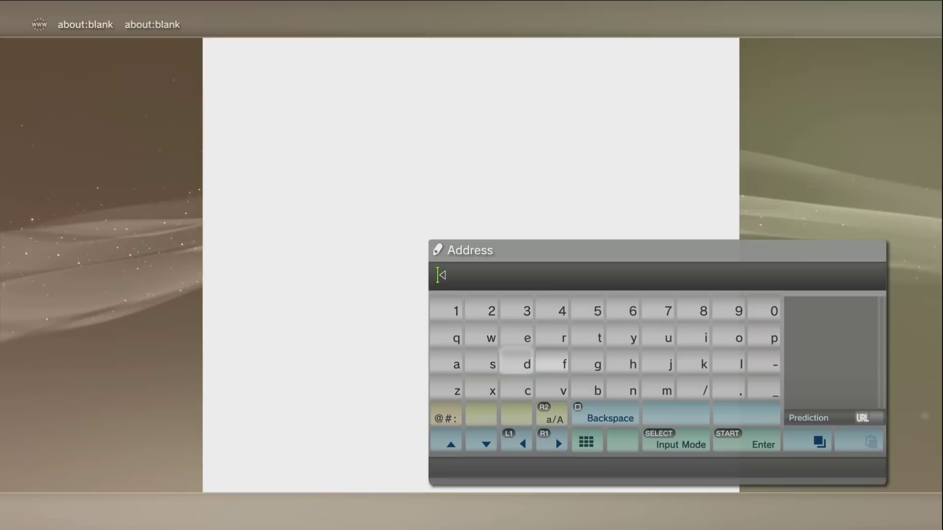
pyautogui.press('Up')
pyautogui.press('Up')
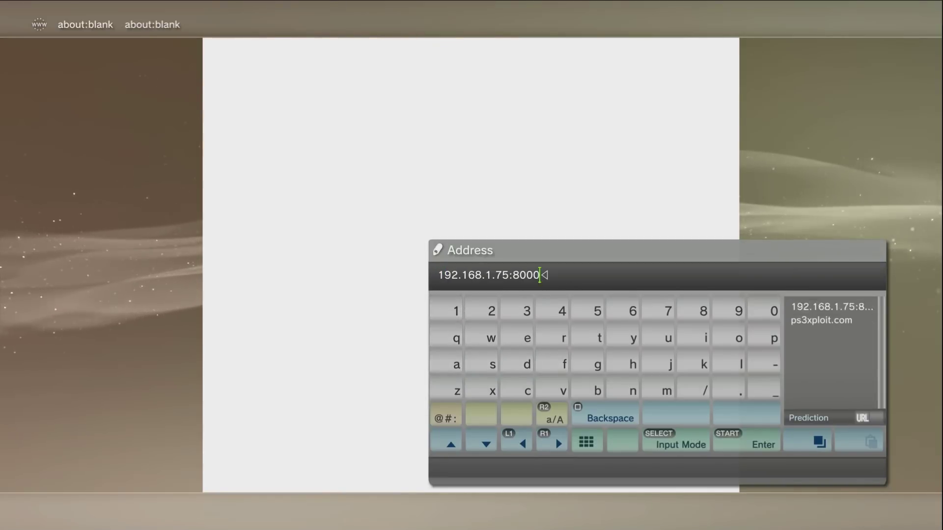
pyautogui.press('Return')
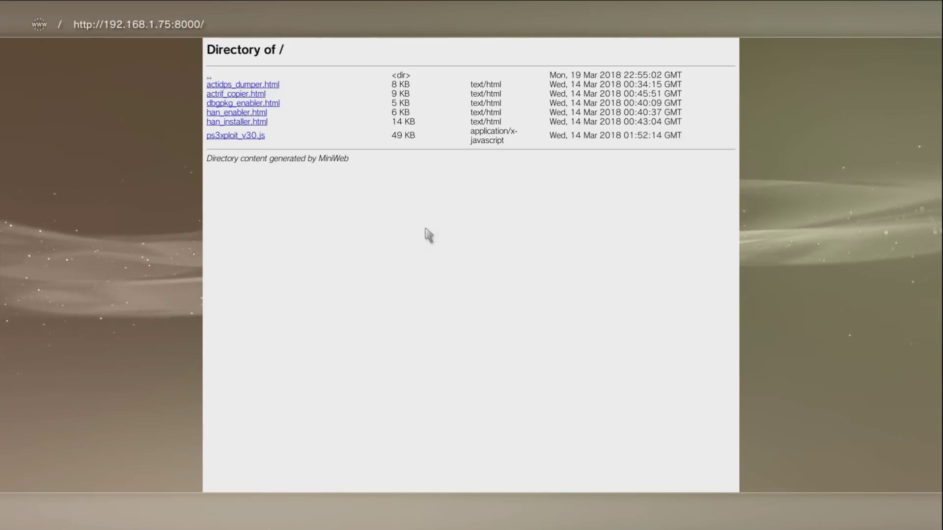
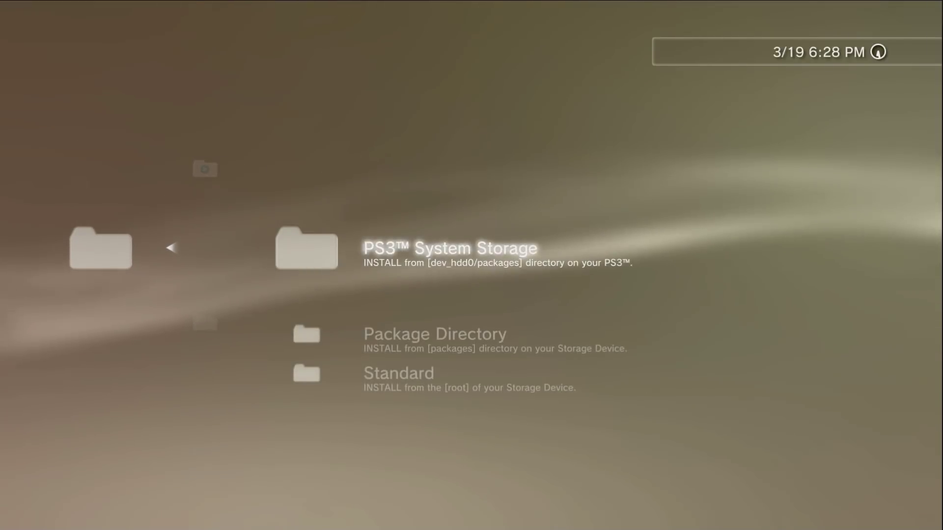
pyautogui.press('Down')
pyautogui.press('Down')
pyautogui.press('Return')
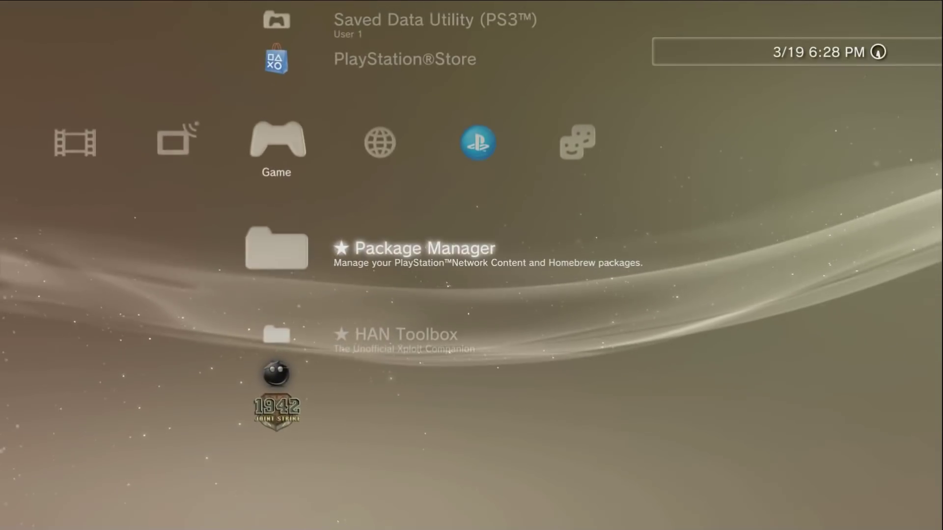
pyautogui.press('Down')
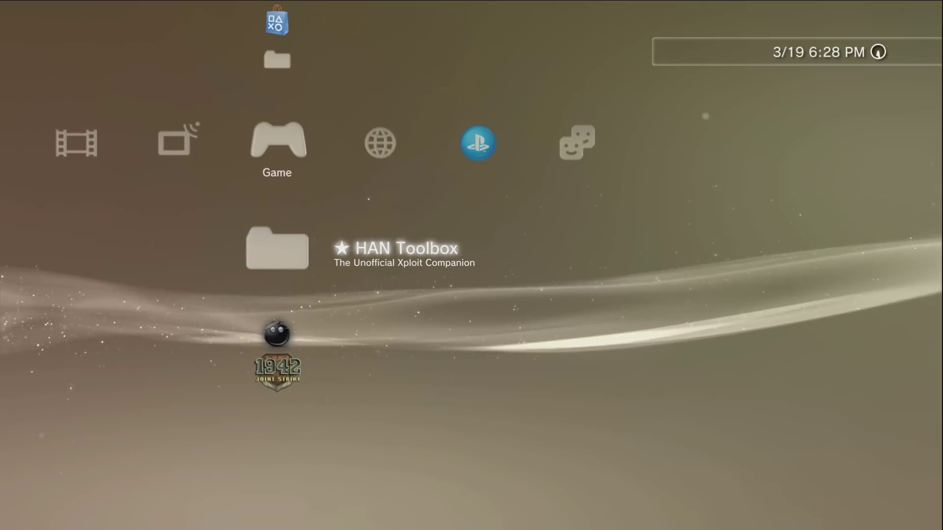
# Step: Open HAN Toolbox and browse from HAN Enabler through the three HAN Functions folders to File Explorer
pyautogui.press('Return')
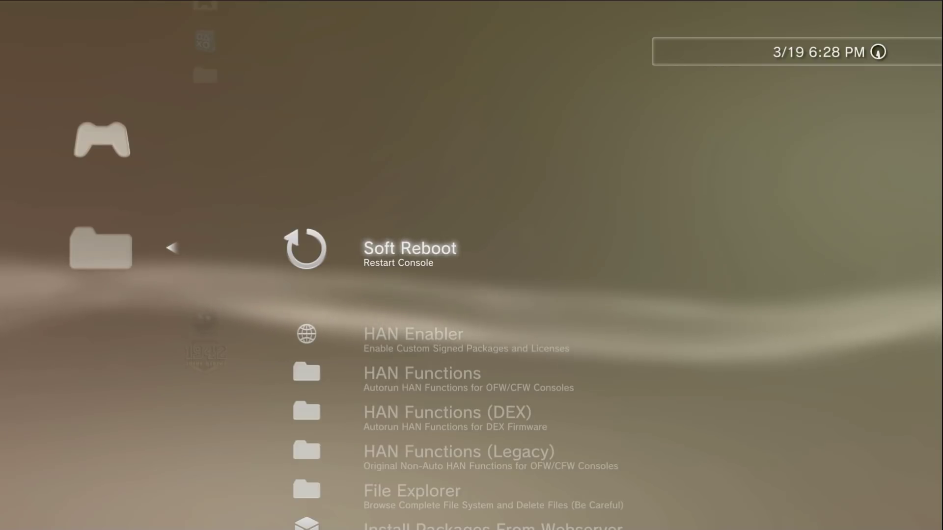
pyautogui.press('Down')
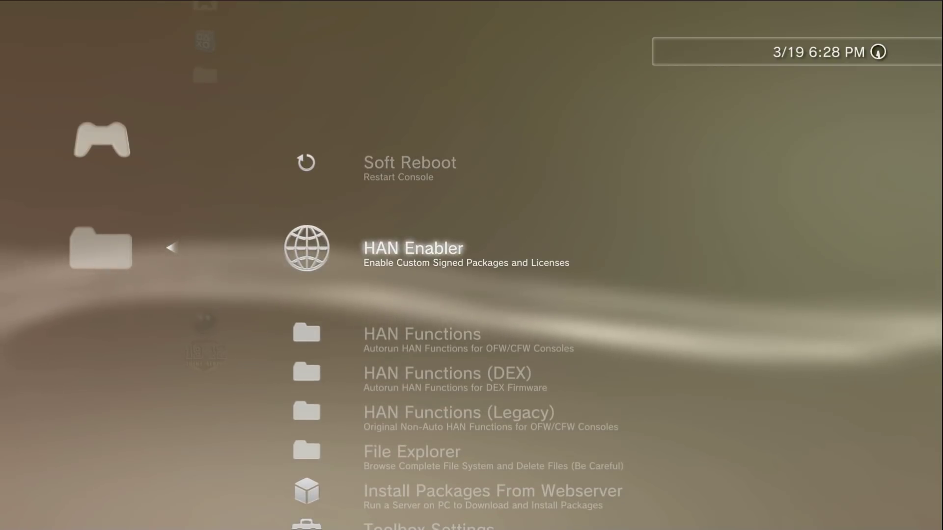
pyautogui.press('Down')
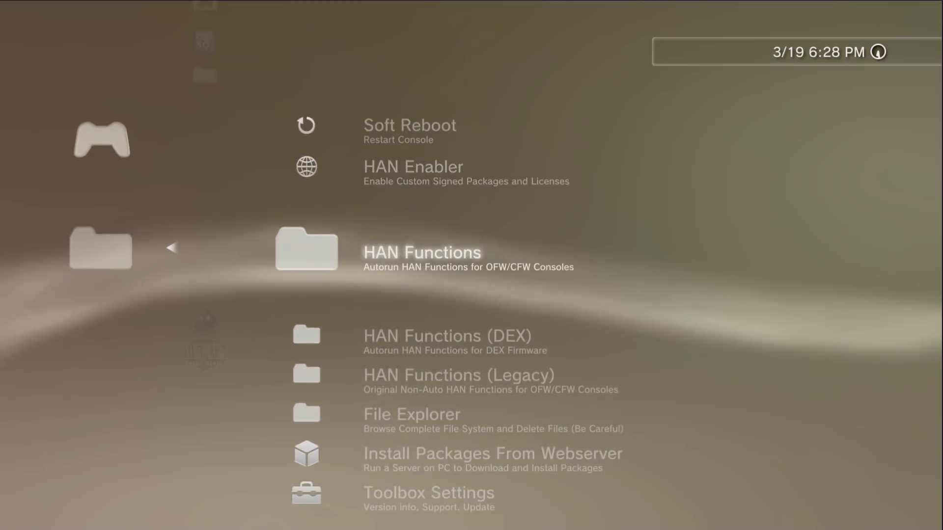
pyautogui.press('Down')
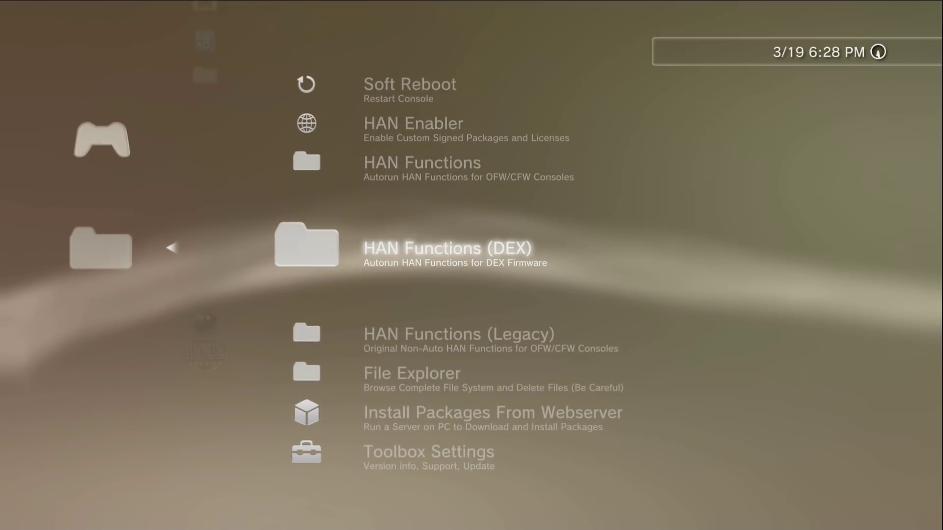
pyautogui.press('Down')
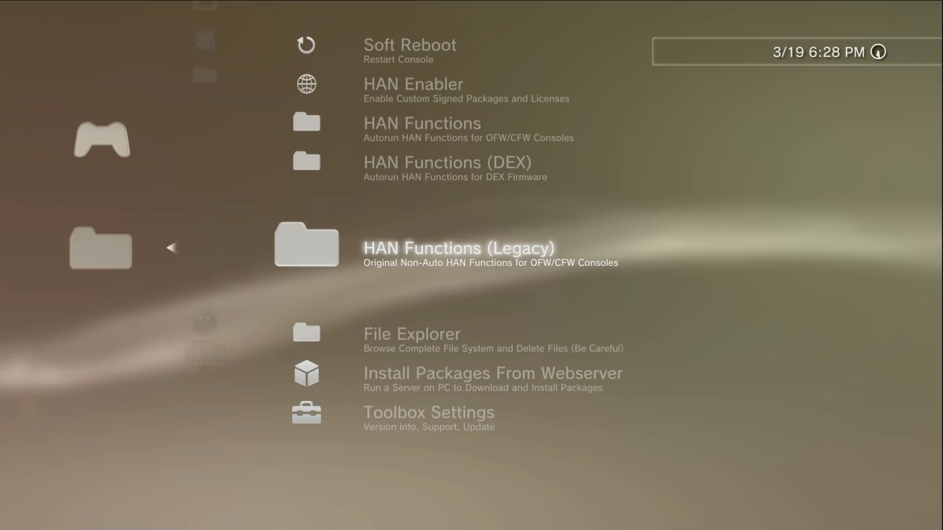
pyautogui.press('Down')
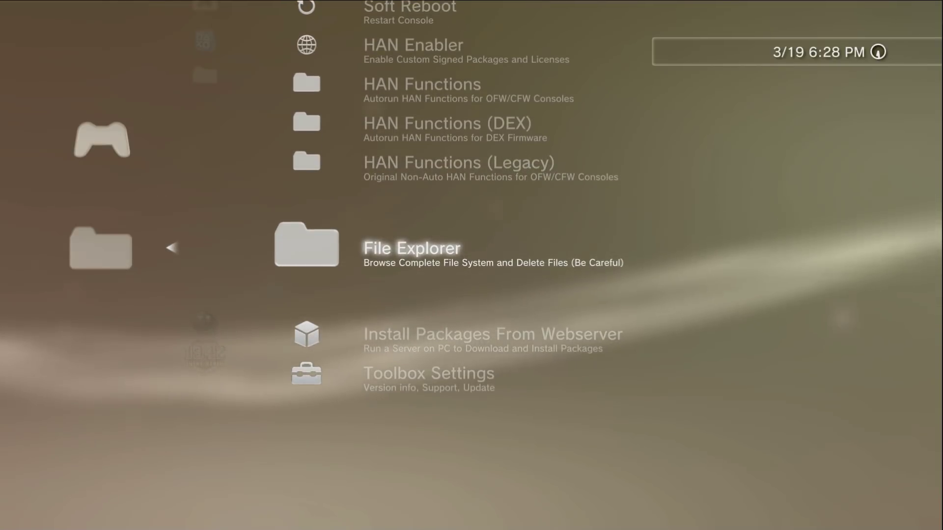
pyautogui.press('Return')
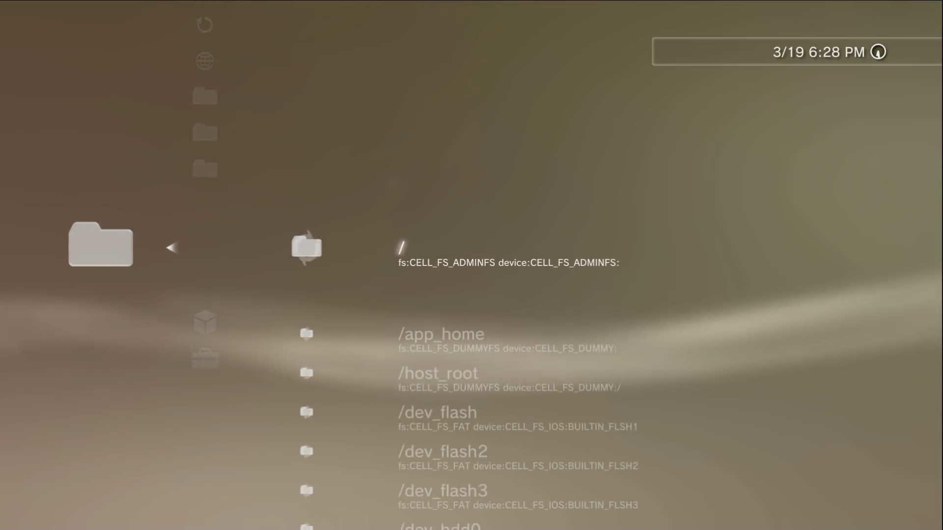
pyautogui.press('Down')
pyautogui.press('Down')
pyautogui.press('Down')
pyautogui.press('Down')
pyautogui.press('Down')
pyautogui.press('Down')
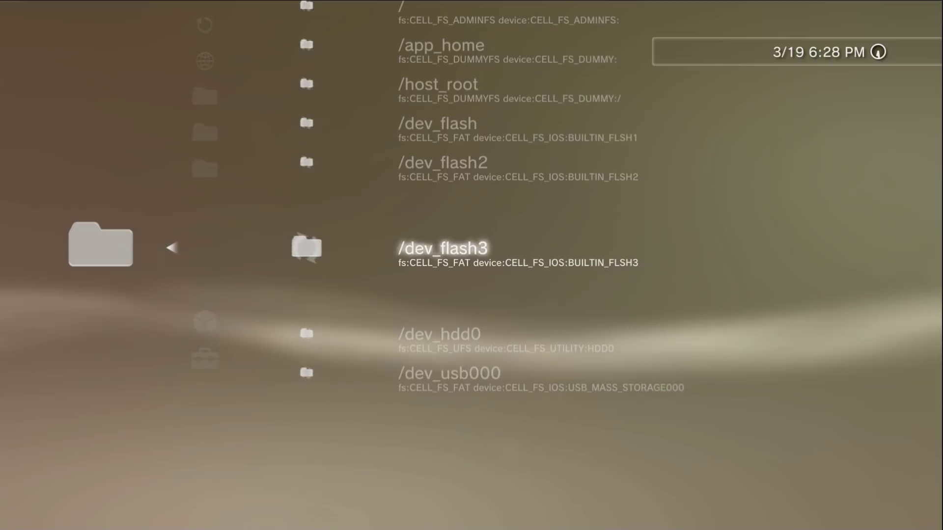
pyautogui.press('Up')
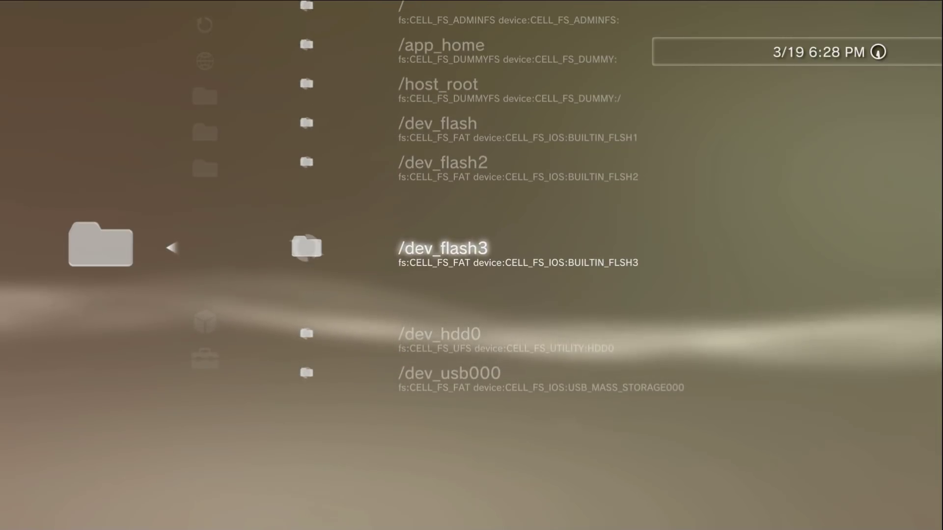
pyautogui.press('Down')
pyautogui.press('Up')
pyautogui.press('Up')
pyautogui.press('Up')
pyautogui.press('Up')
pyautogui.press('Up')
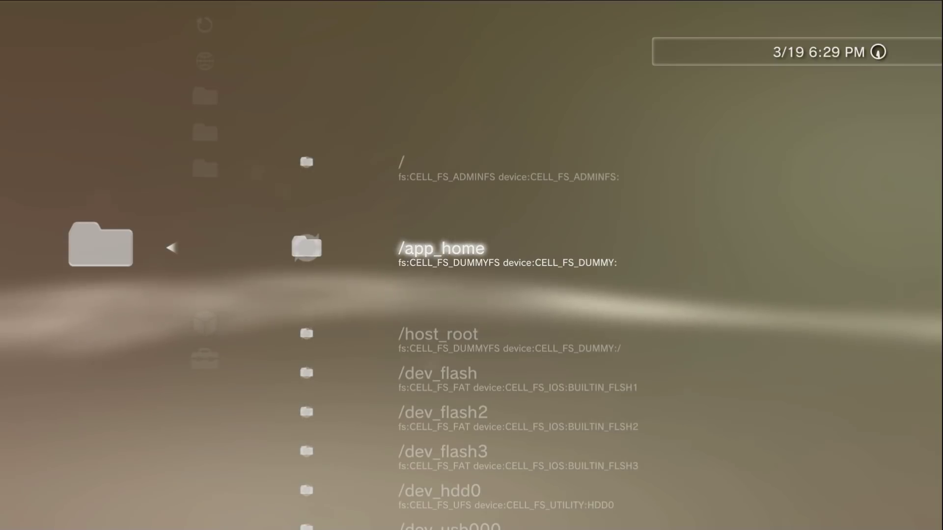
pyautogui.press('Escape')
pyautogui.press('Down')
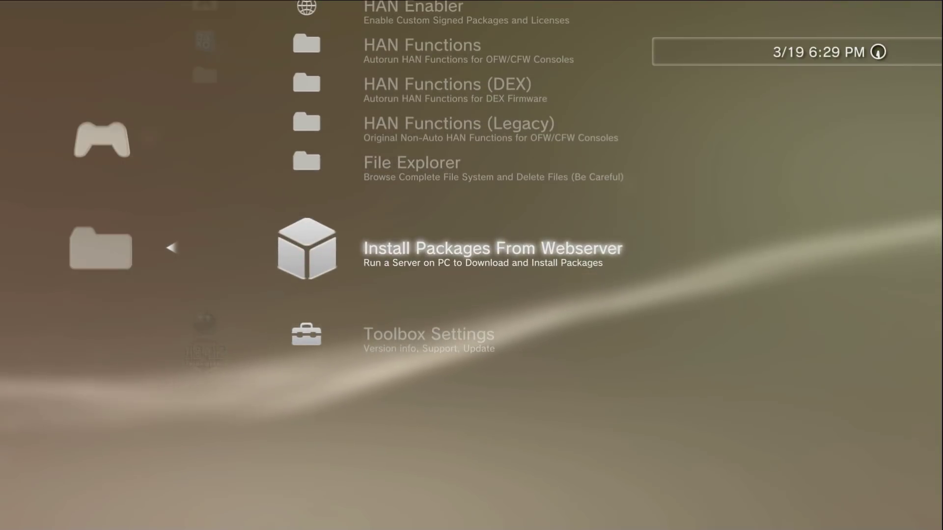
# Step: Check the empty Install Packages From Webserver item, then browse Toolbox Settings down to Version: 0.3
pyautogui.press('Return')
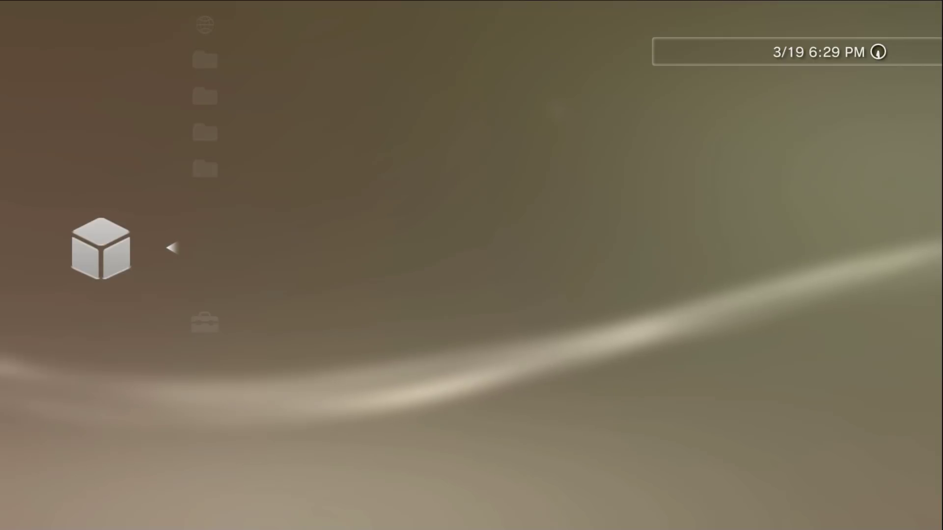
pyautogui.press('Escape')
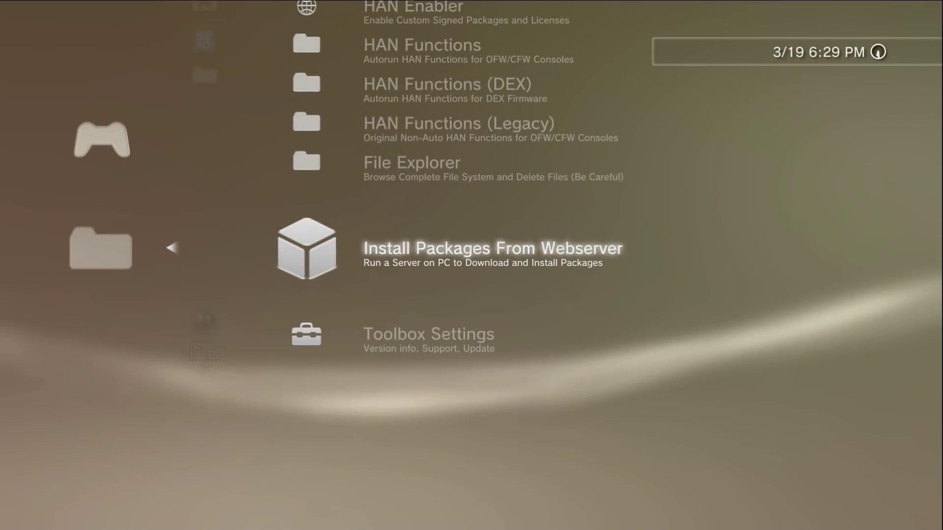
pyautogui.press('Down')
pyautogui.press('Return')
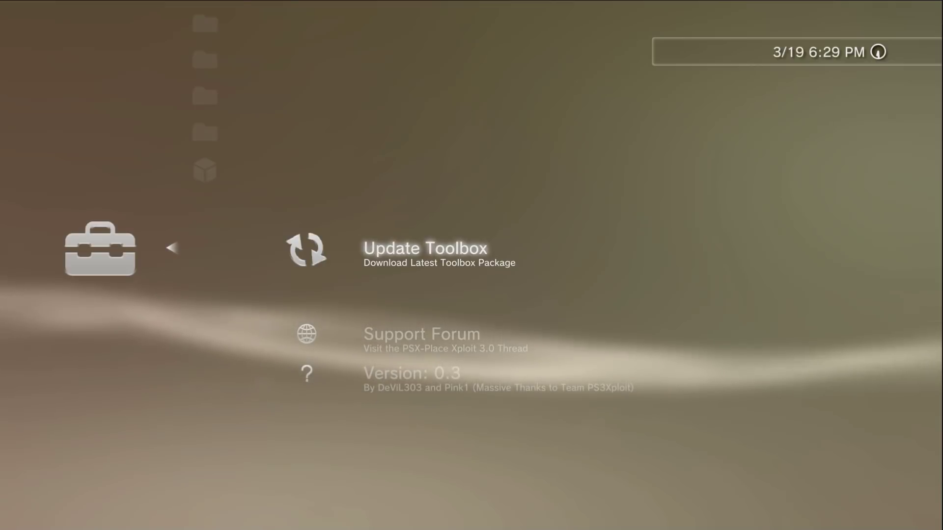
pyautogui.press('Down')
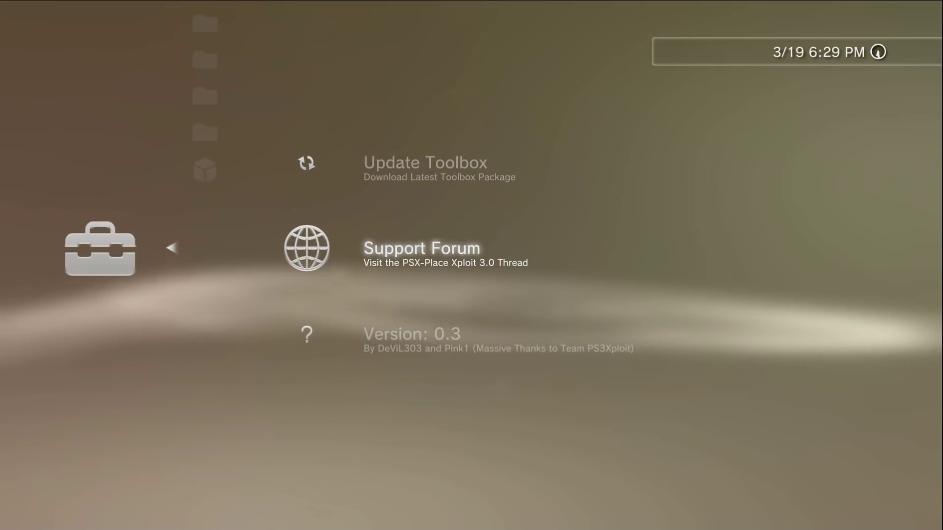
pyautogui.press('Down')
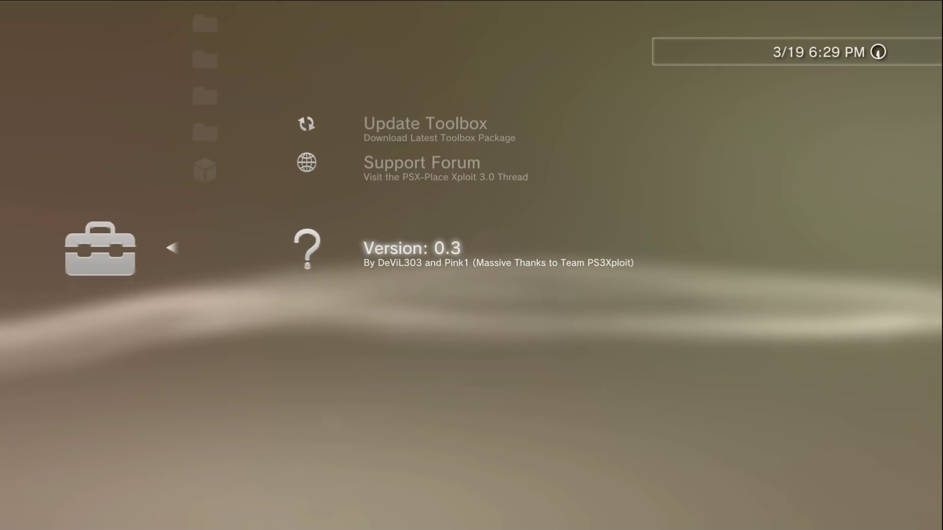
# Step: Return to the main toolbox list and select the HAN Enabler entry
pyautogui.press('Left')
pyautogui.press('Up')
pyautogui.press('Up')
pyautogui.press('Up')
pyautogui.press('Up')
pyautogui.press('Up')
pyautogui.press('Up')
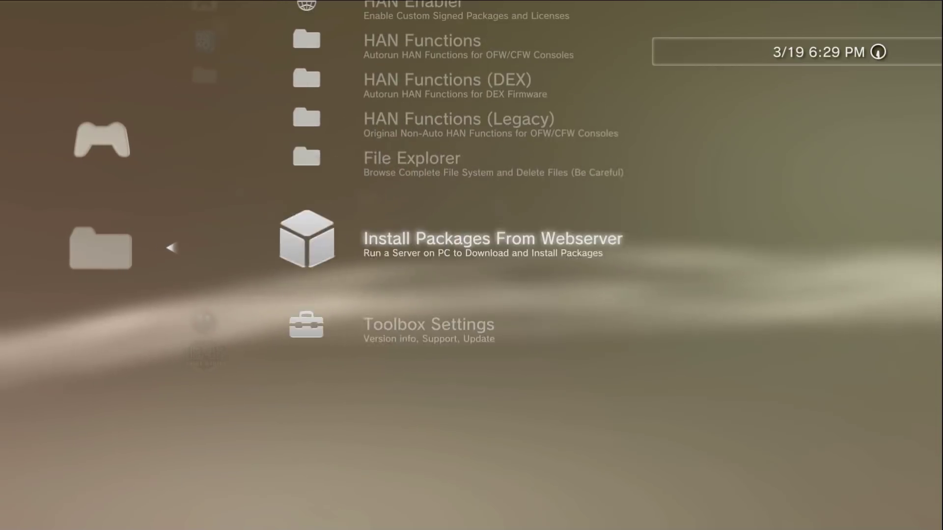
pyautogui.press('Down')
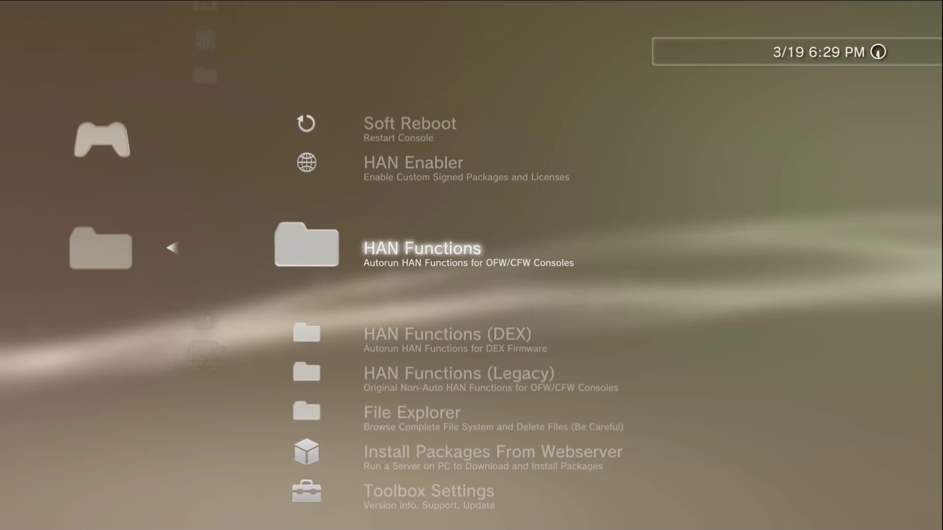
pyautogui.press('Up')
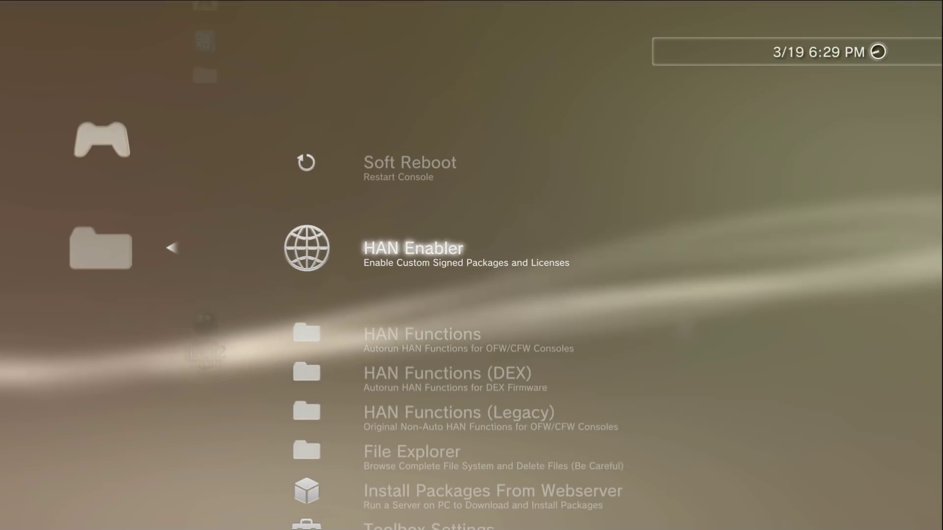
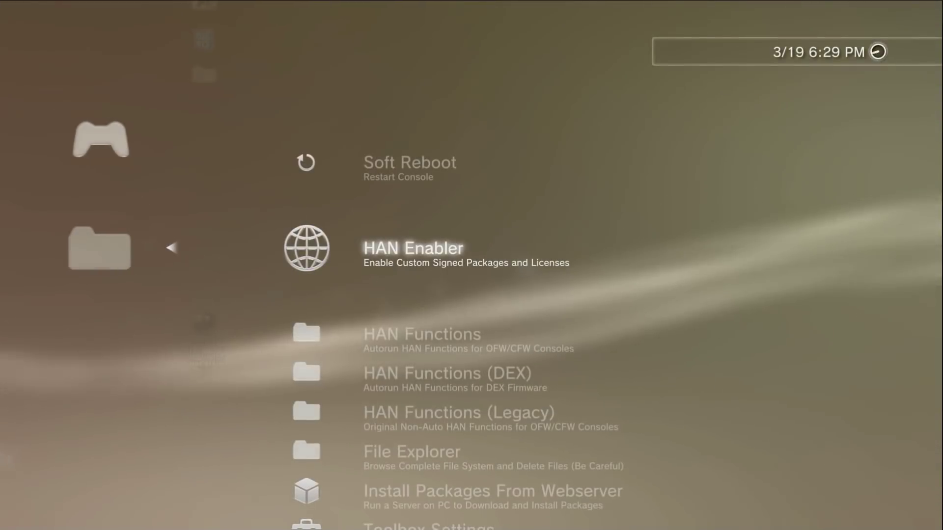
# Step: Reopen the HAN Toolbox menu from the Game column and enter the HAN Functions folder
pyautogui.press('Escape')
pyautogui.press('Down')
pyautogui.press('Up')
pyautogui.press('Return')
pyautogui.press('Down')
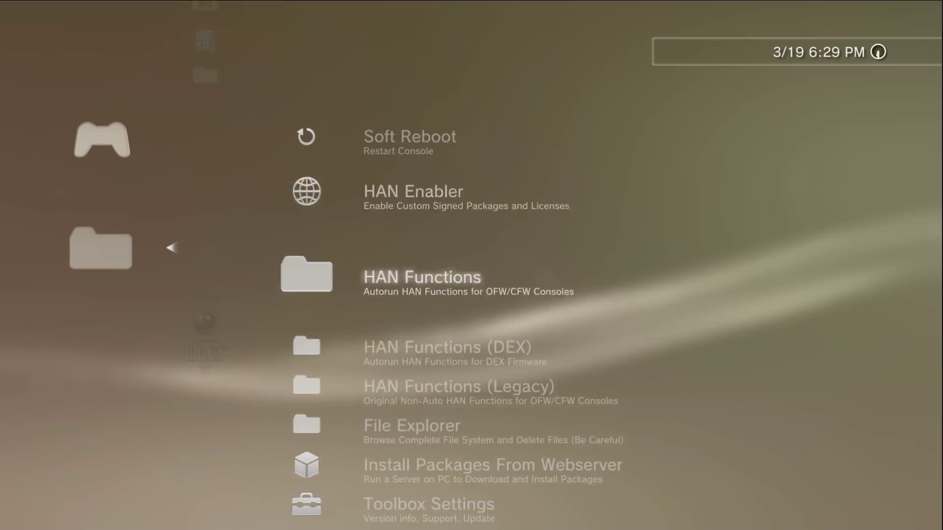
pyautogui.press('Return')
# Step: Browse the HAN Functions tools from Soft Reboot to Debug Package Enabler, then exit the folder
pyautogui.press('Down')
pyautogui.press('Down')
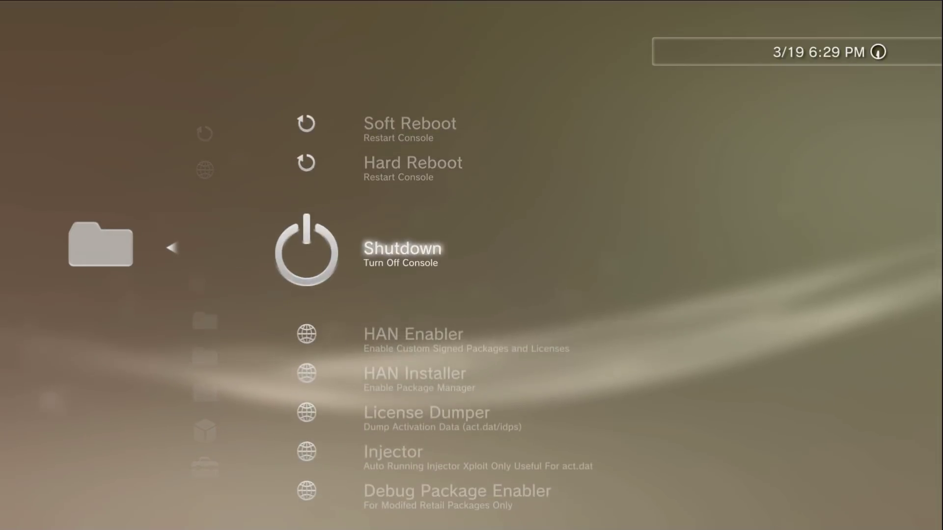
pyautogui.press('Down')
pyautogui.press('Down')
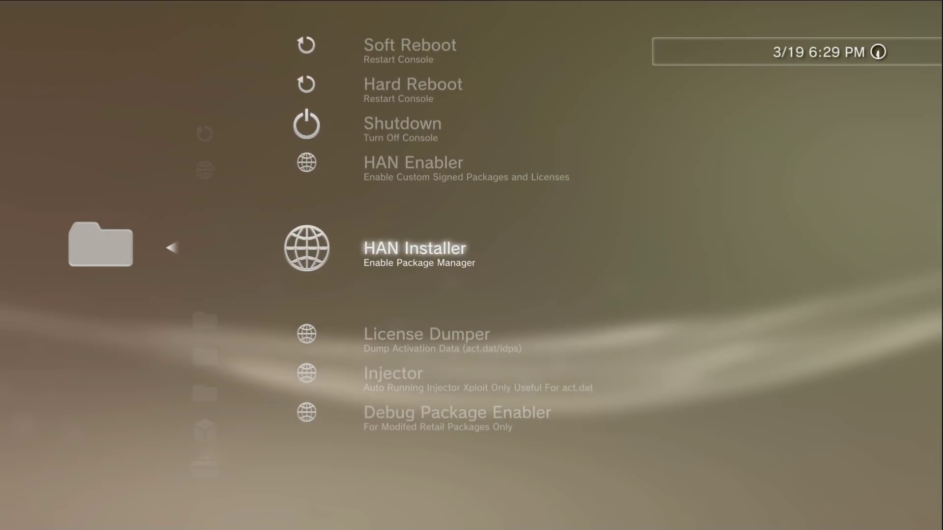
pyautogui.press('Down')
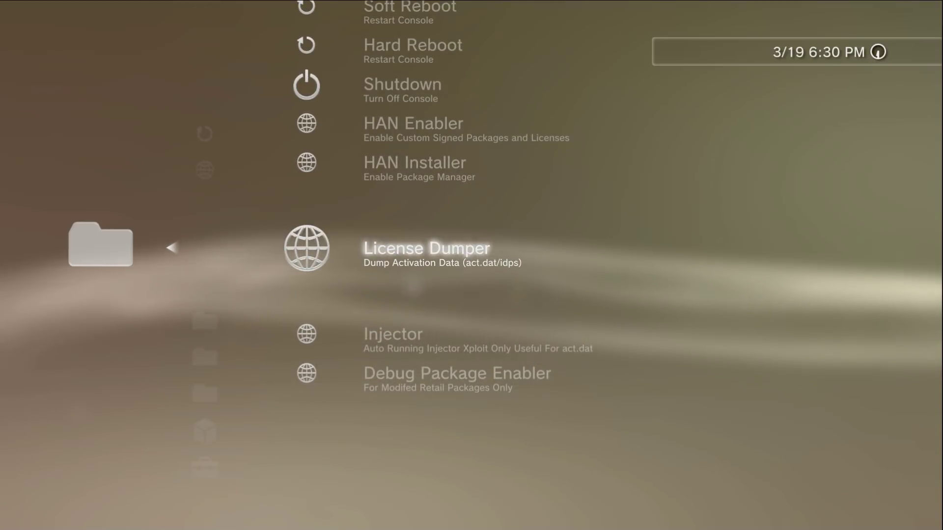
pyautogui.press('Down')
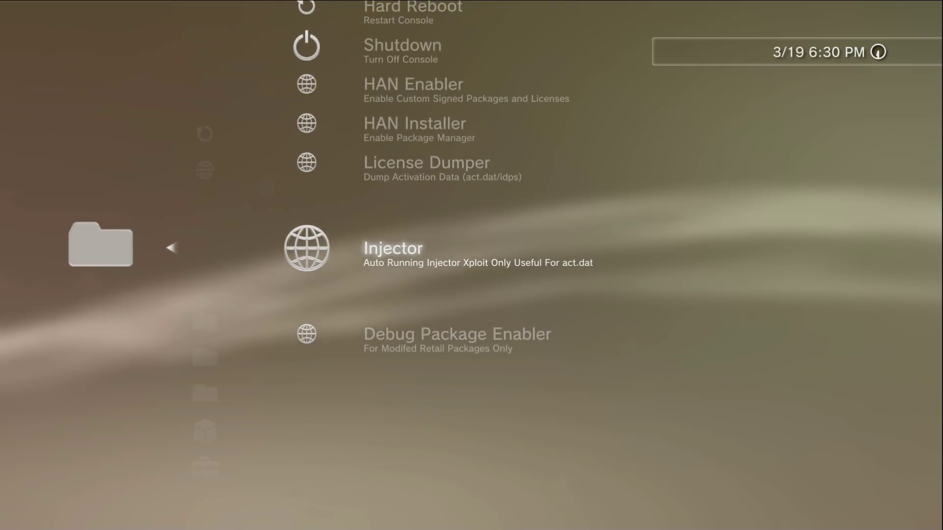
pyautogui.press('Down')
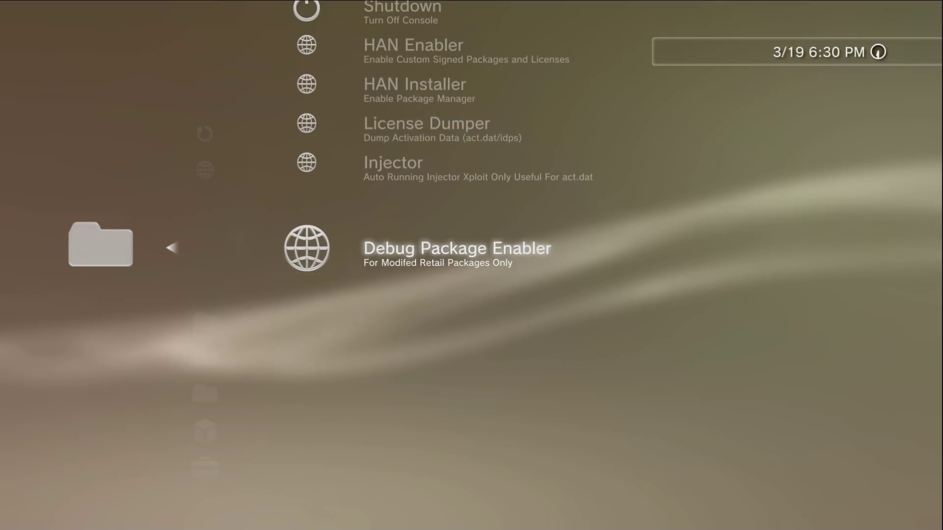
pyautogui.press('Up')
pyautogui.press('Up')
pyautogui.press('Up')
pyautogui.press('Up')
pyautogui.press('Up')
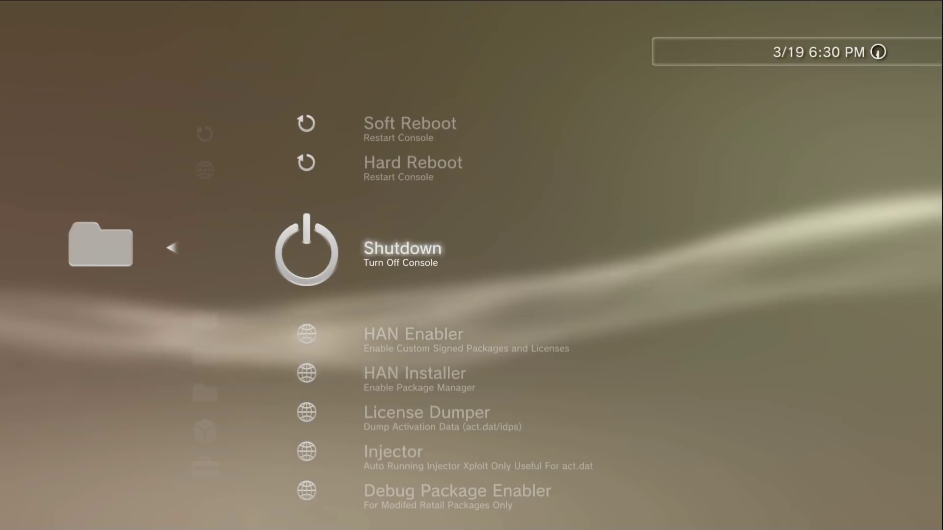
pyautogui.press('Up')
pyautogui.press('Up')
pyautogui.press('Down')
pyautogui.press('Down')
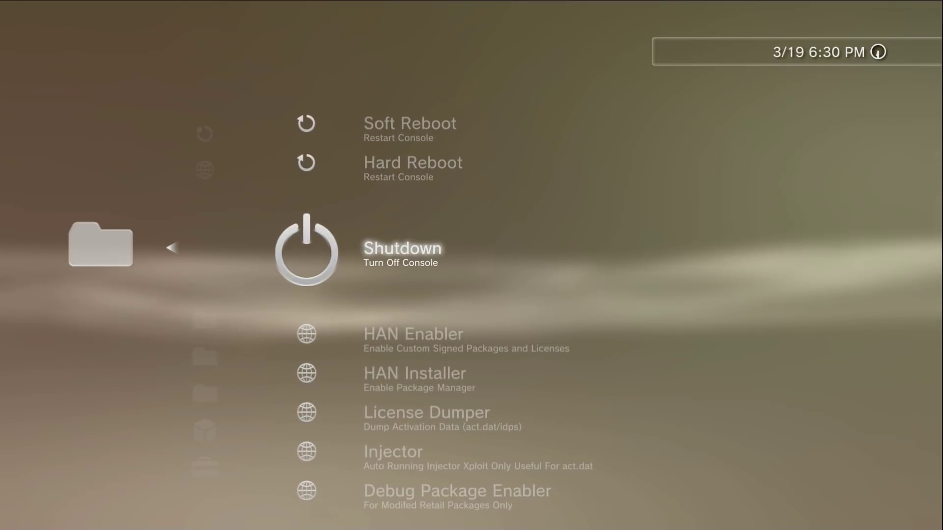
pyautogui.press('Escape')
pyautogui.press('Down')
pyautogui.press('Return')
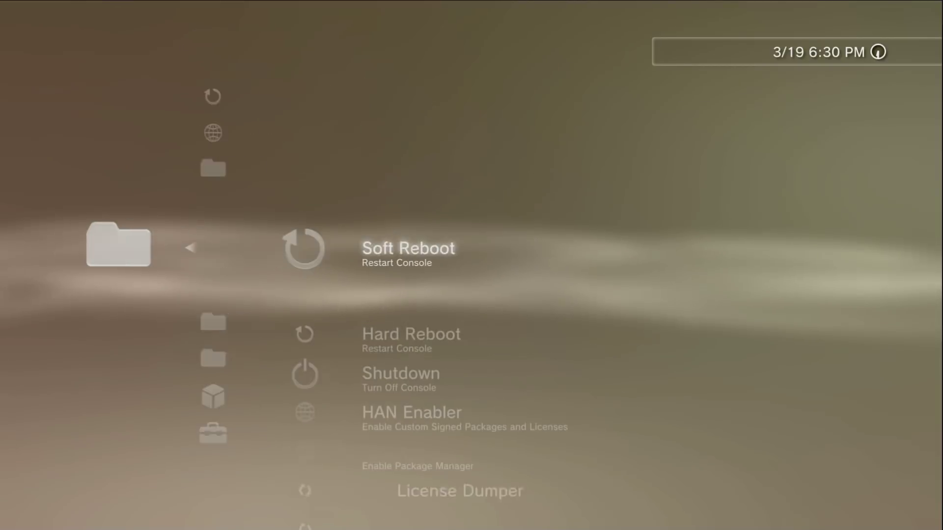
pyautogui.press('Down')
pyautogui.press('Down')
pyautogui.press('Down')
pyautogui.press('Down')
pyautogui.press('Down')
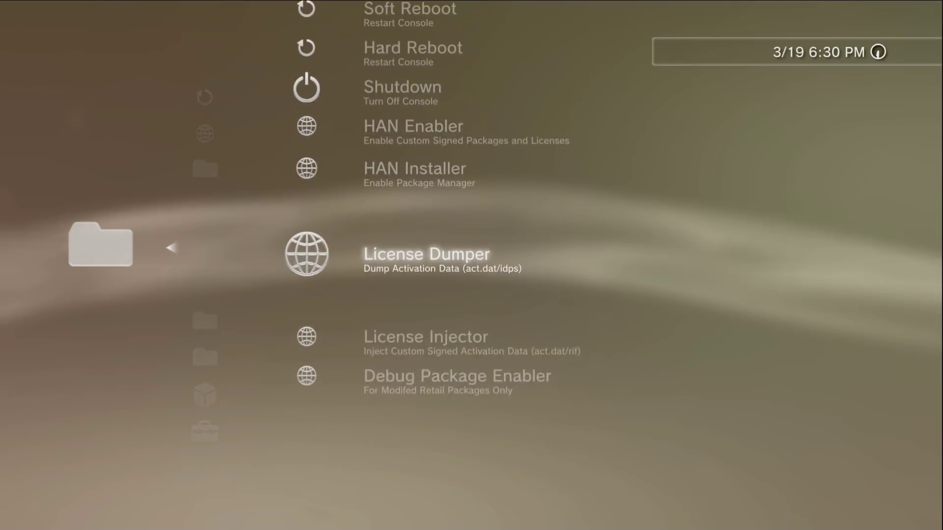
pyautogui.press('Up')
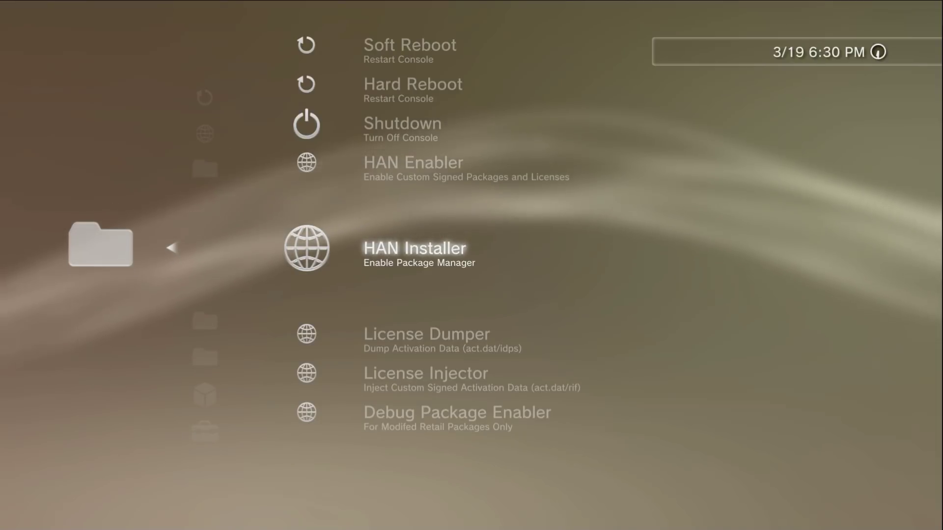
pyautogui.press('Up')
pyautogui.press('Up')
pyautogui.press('Up')
pyautogui.press('Up')
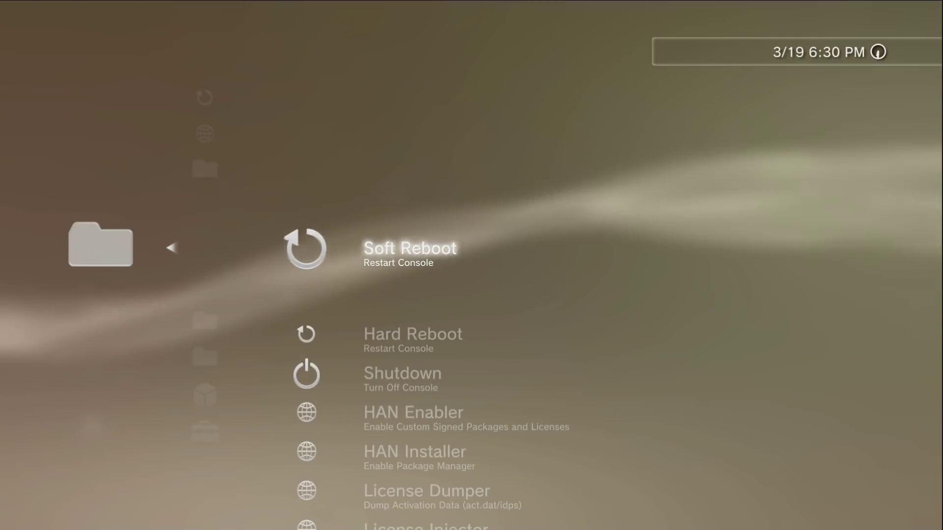
# Step: Leave HAN Functions (DEX), move up to HAN Functions, and return to the HAN Toolbox entry in the Game column
pyautogui.press('Left')
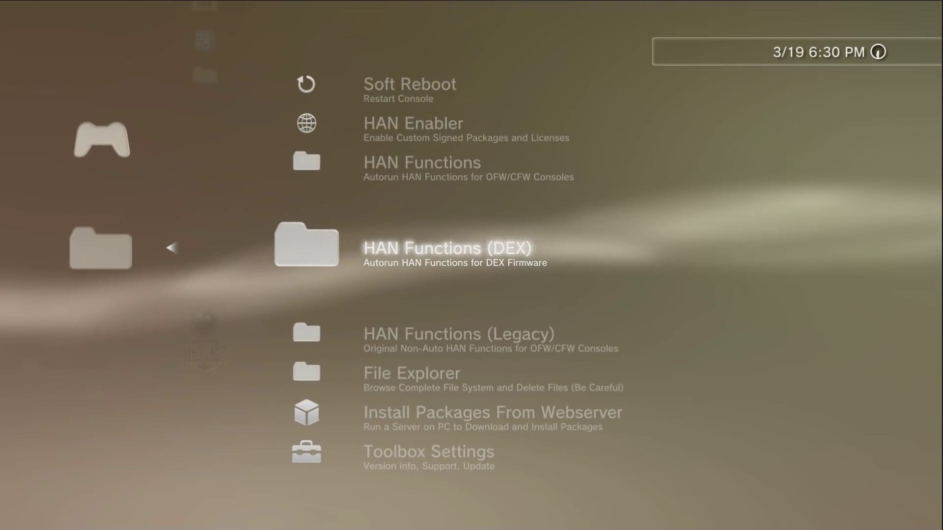
pyautogui.press('Down')
pyautogui.press('Up')
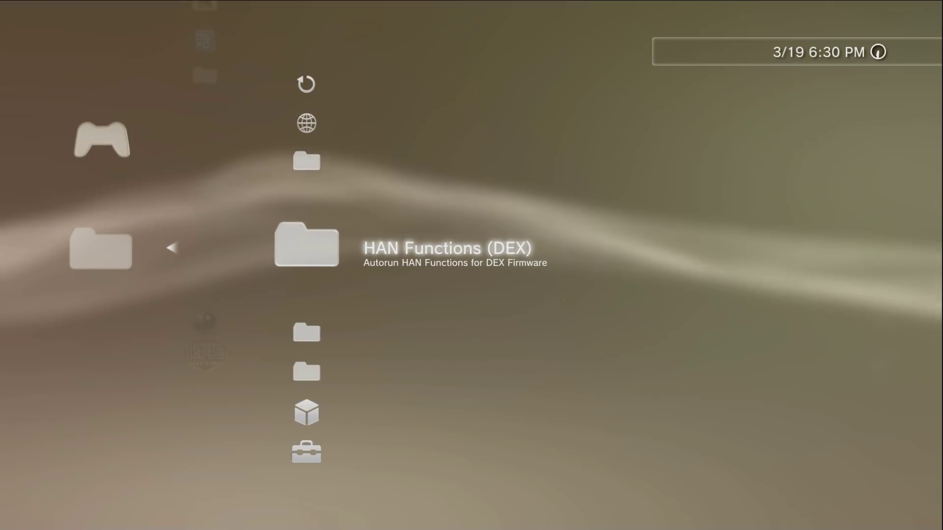
pyautogui.press('Up')
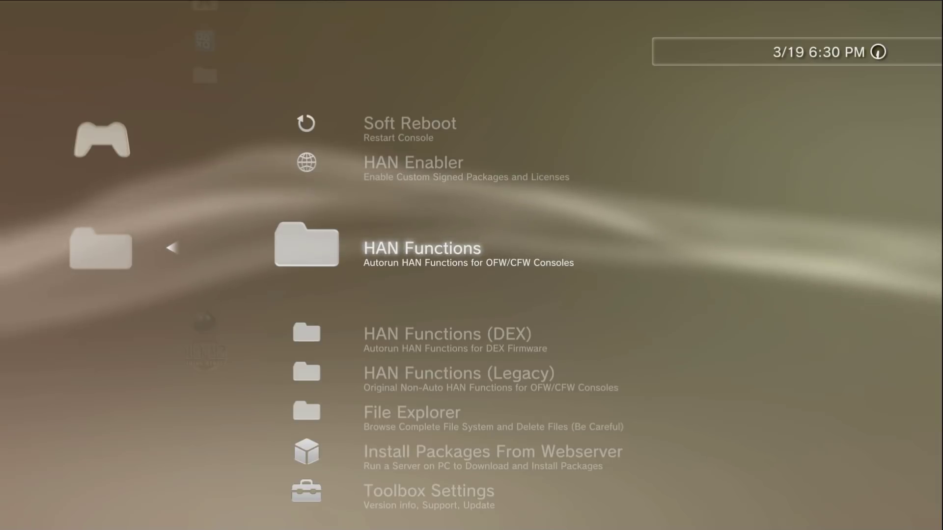
pyautogui.press('Escape')
pyautogui.press('Down')
pyautogui.press('Up')
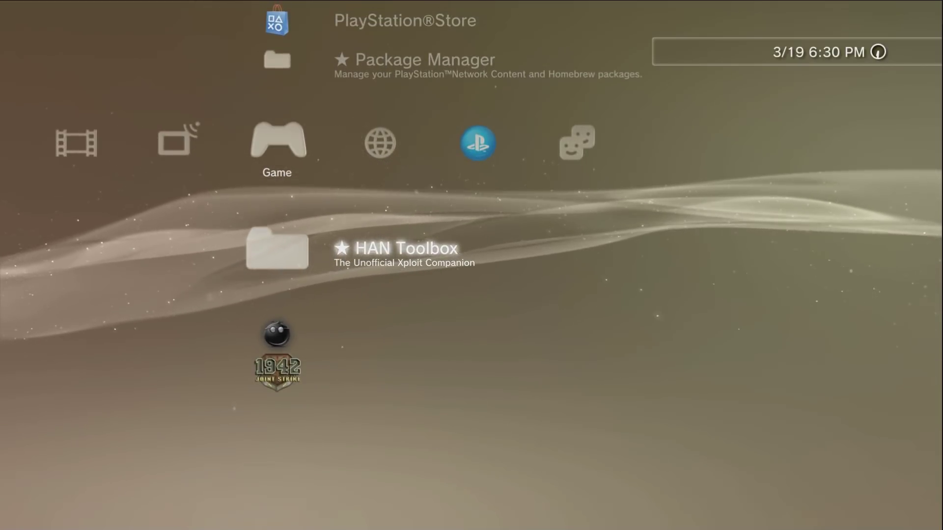
pyautogui.press('Up')
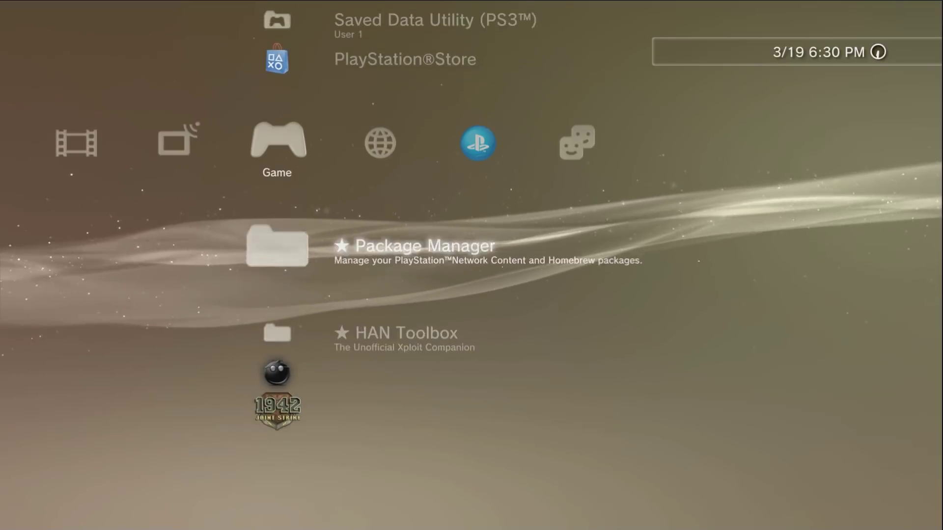
pyautogui.press('Down')
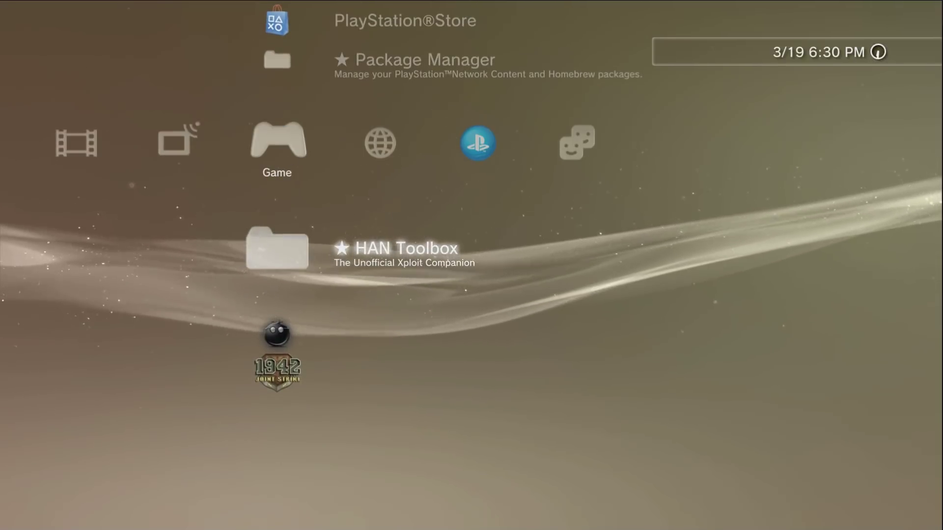
pyautogui.press('Up')
pyautogui.press('Up')
pyautogui.press('Up')
pyautogui.press('Up')
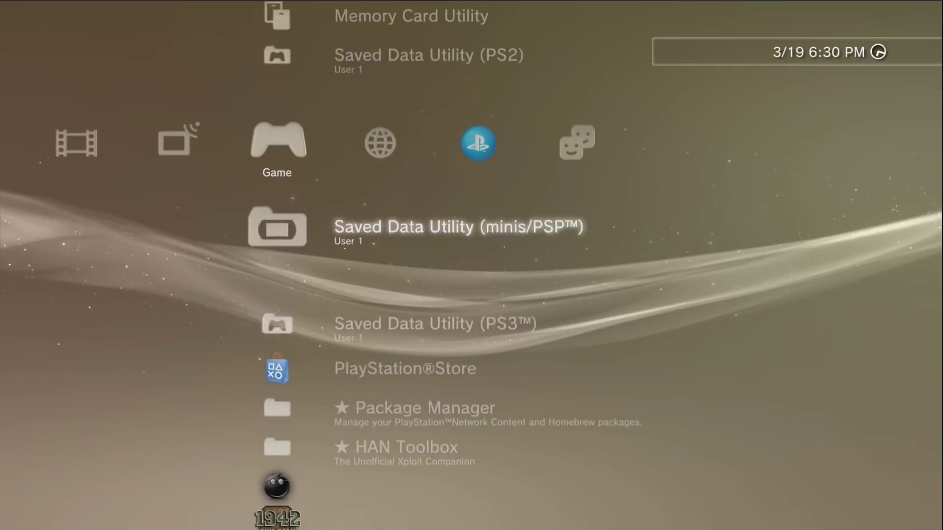
pyautogui.press('Up')
pyautogui.press('Up')
pyautogui.press('Up')
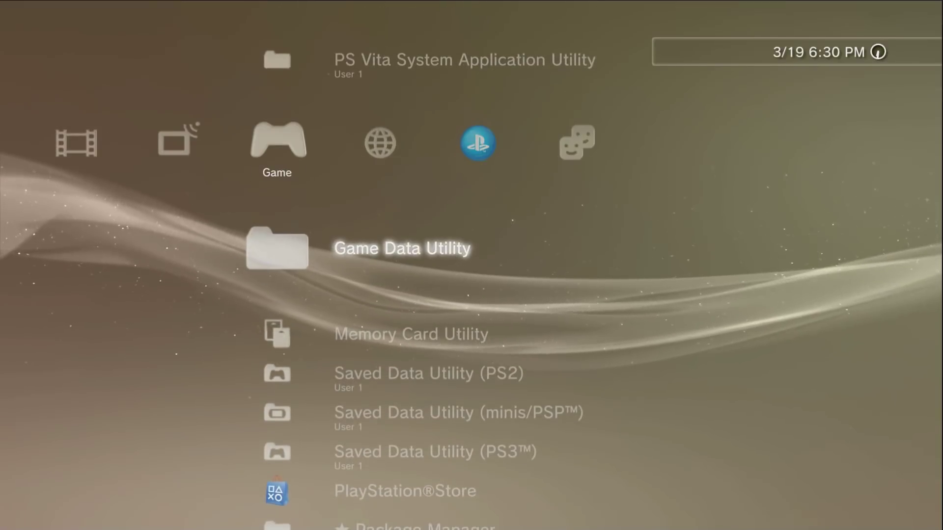
pyautogui.press('Return')
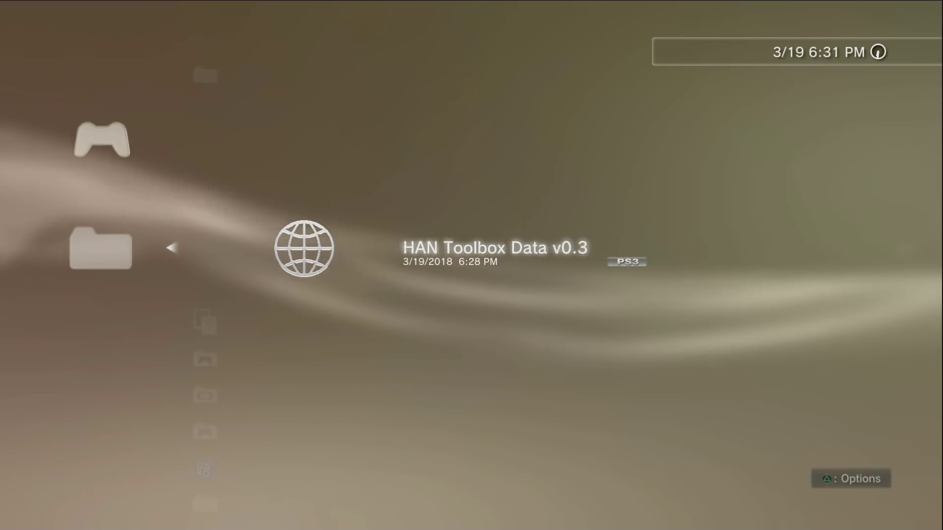
pyautogui.press('v')
pyautogui.press('Escape')
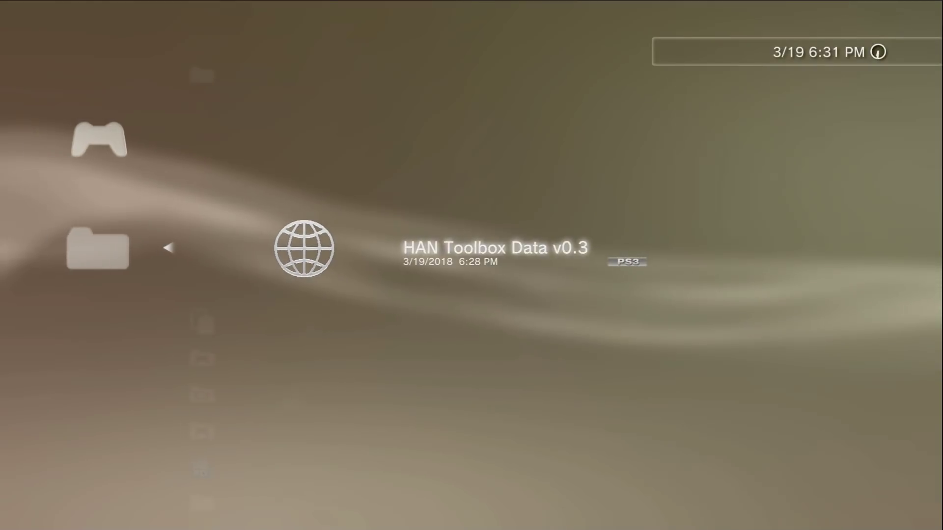
pyautogui.press('Escape')
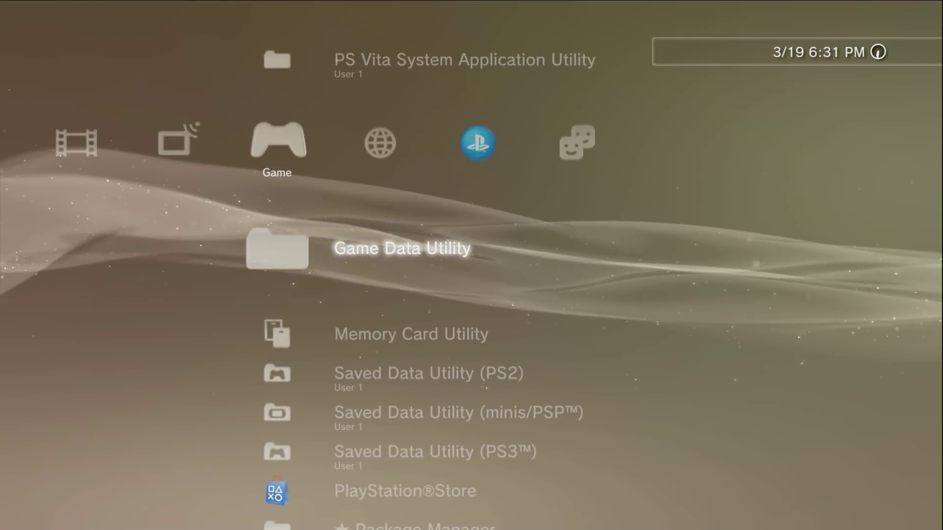
pyautogui.press('Down')
pyautogui.press('Down')
pyautogui.press('Down')
pyautogui.press('Down')
pyautogui.press('Down')
pyautogui.press('Down')
pyautogui.press('Down')
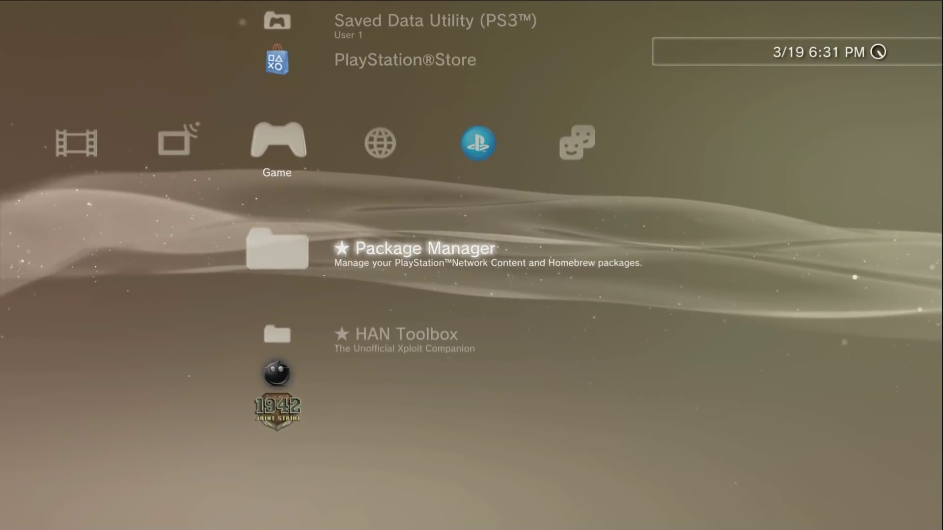
pyautogui.press('Down')
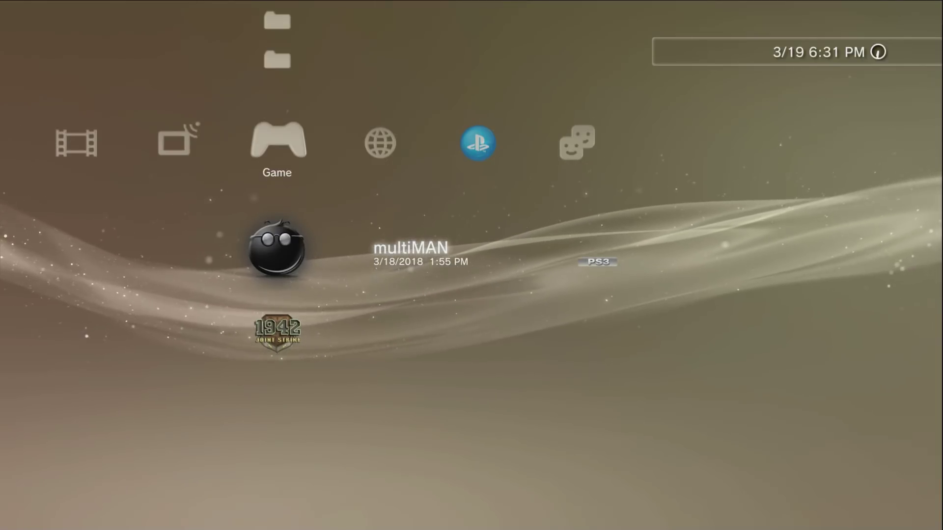
pyautogui.press('Up')
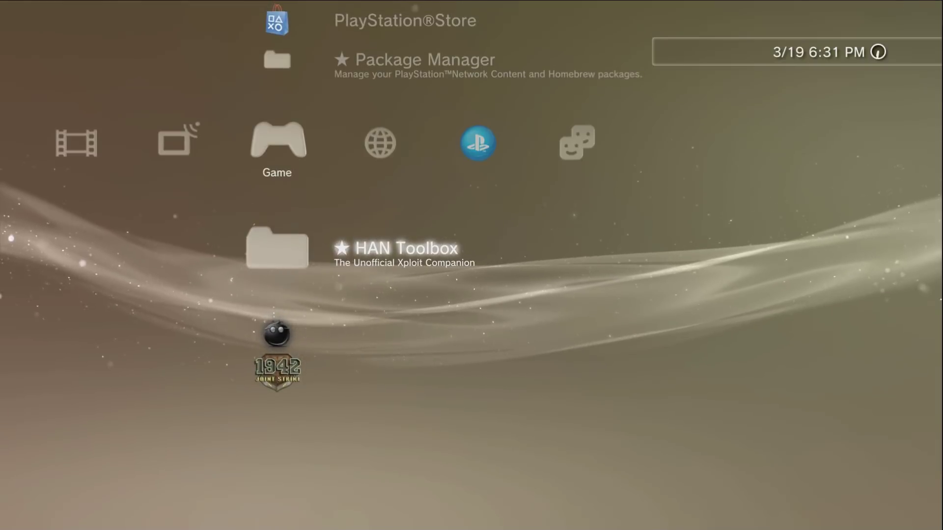